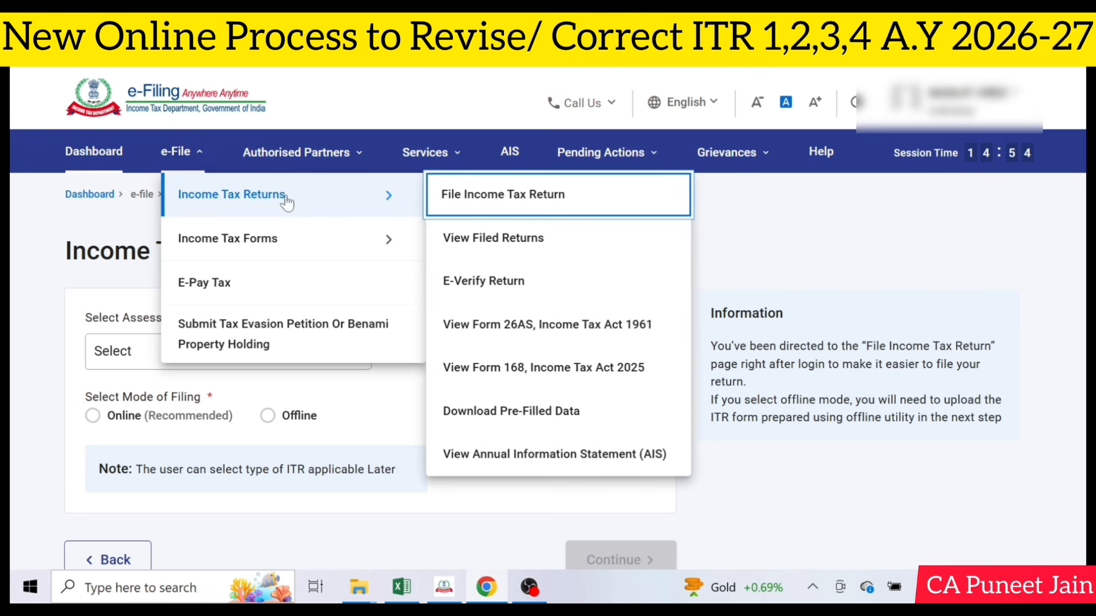
View the filed income tax returns and start downloading the JSON of the original A.Y. 2026-27 ITR-3 filing
{"action": "left_click", "coordinate": [594, 255]}
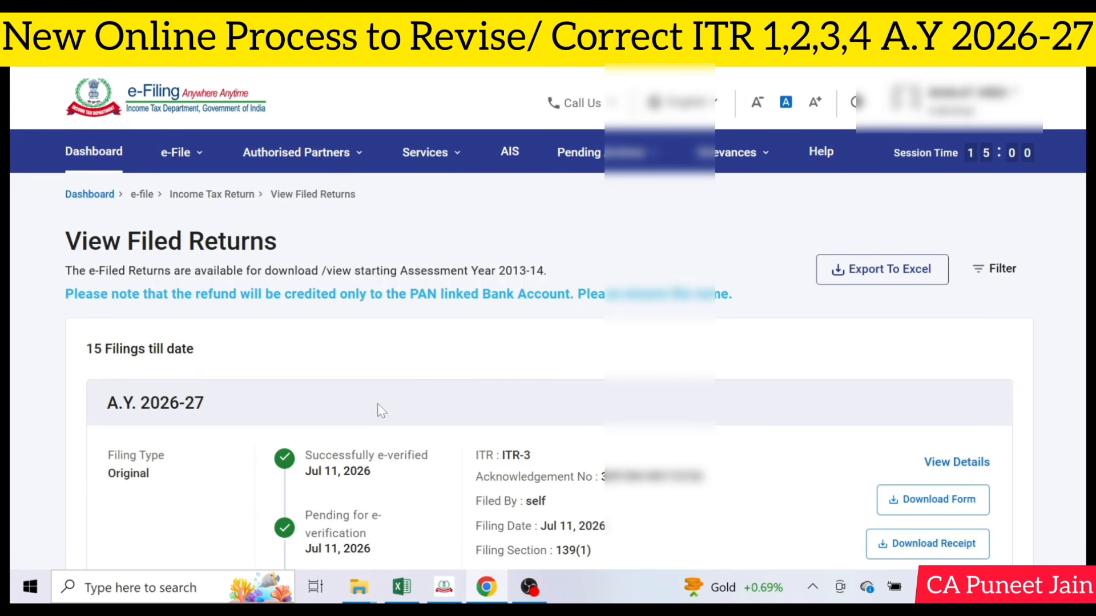
{"action": "scroll", "coordinate": [701, 456], "scroll_direction": "down", "scroll_amount": 2}
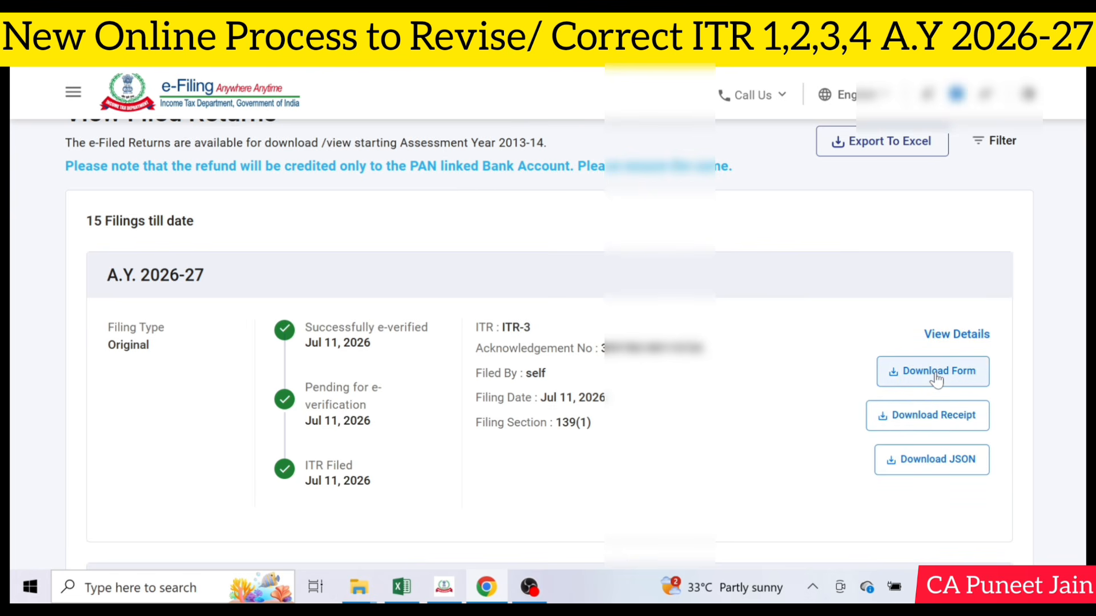
{"action": "left_click", "coordinate": [941, 459]}
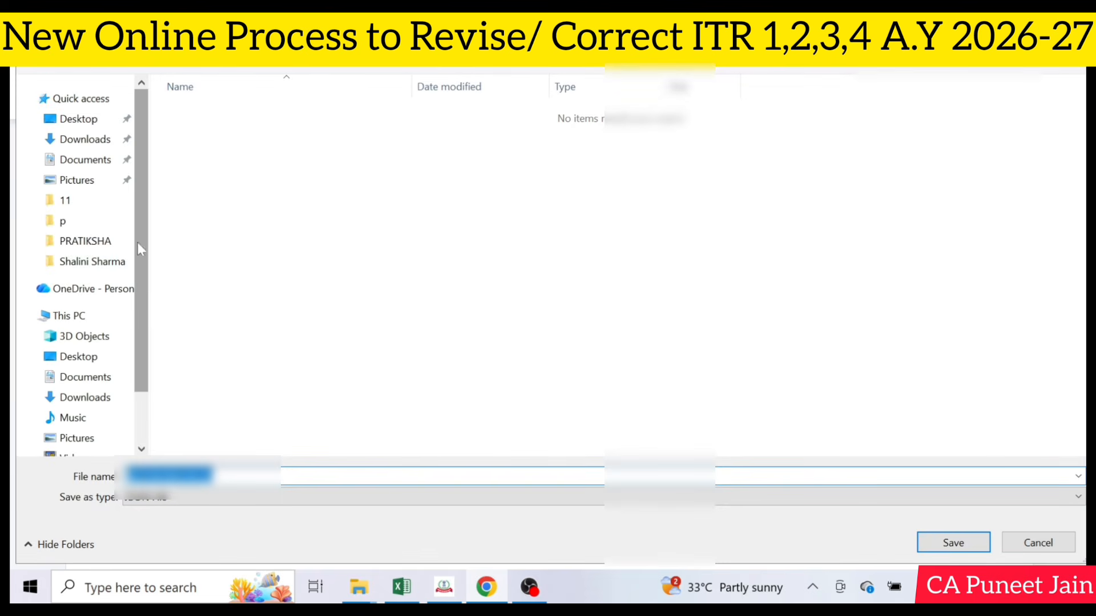
Create a folder named "am" on the Desktop and save the JSON file of the return in it
{"action": "left_click", "coordinate": [98, 120]}
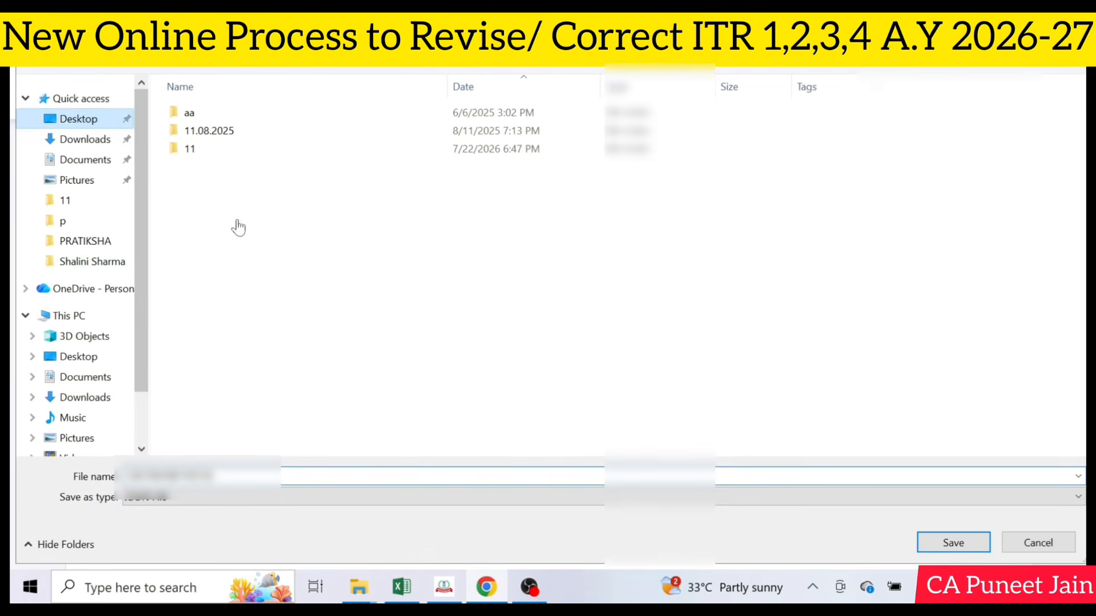
{"action": "right_click", "coordinate": [844, 188]}
{"action": "mouse_move", "coordinate": [797, 349]}
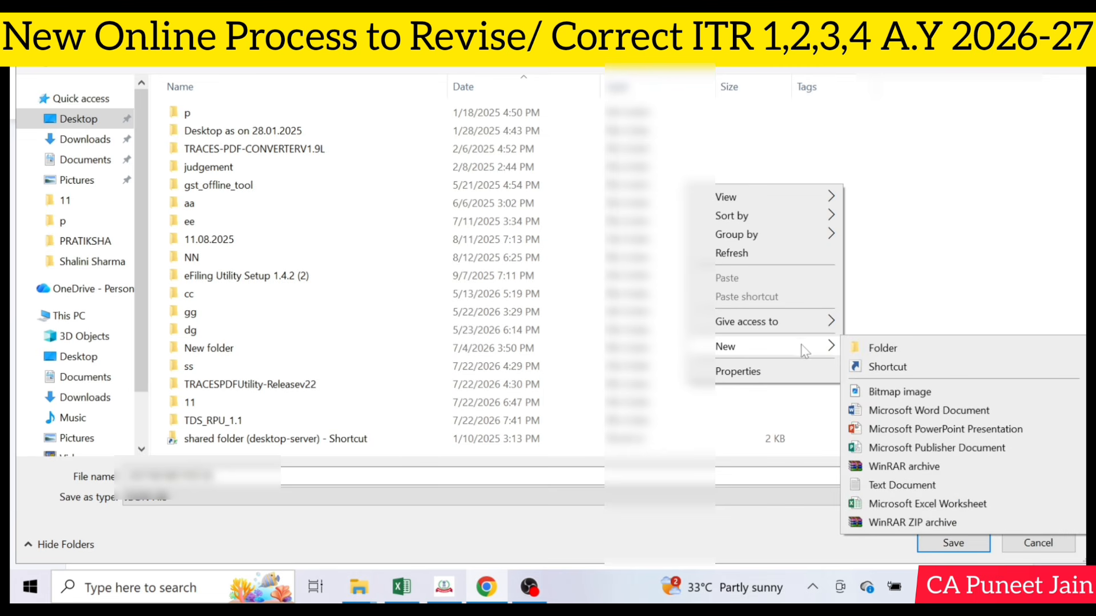
{"action": "left_click", "coordinate": [869, 348]}
{"action": "type", "text": "am"}
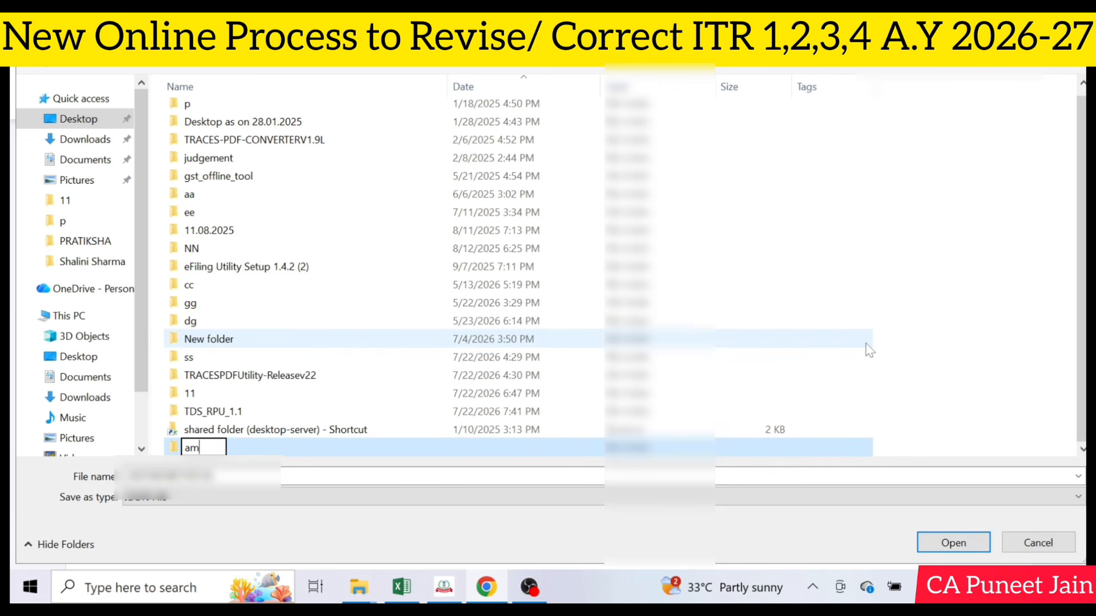
{"action": "key", "text": "Return"}
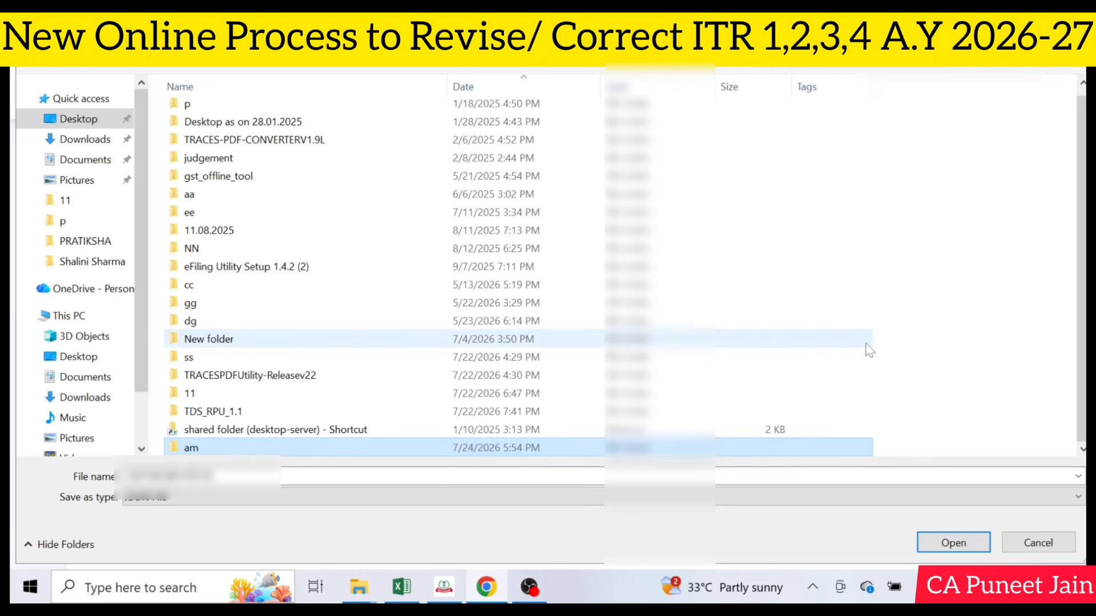
{"action": "key", "text": "Return"}
{"action": "left_click", "coordinate": [984, 545]}
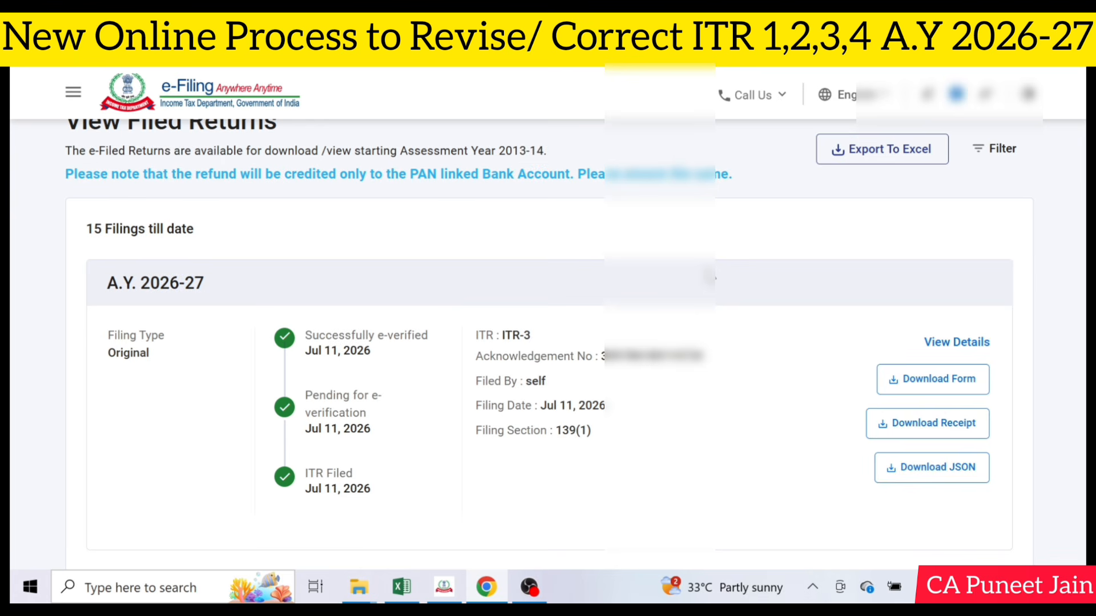
Select the acknowledgement number of the A.Y. 2026-27 filing in the filed returns list
{"action": "scroll", "coordinate": [709, 278], "scroll_direction": "up", "scroll_amount": 3}
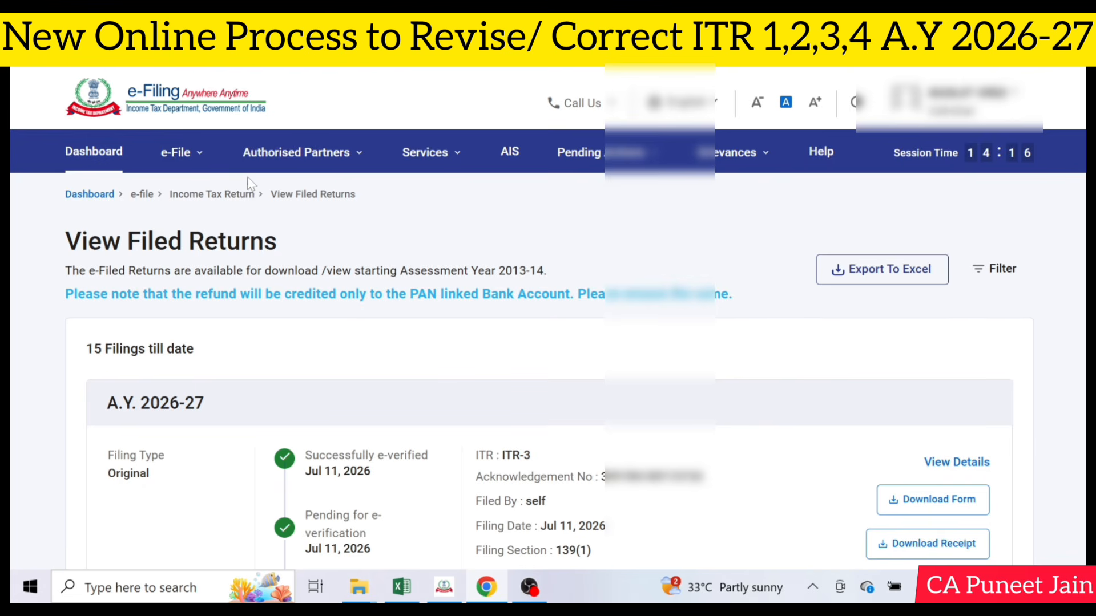
{"action": "left_click", "coordinate": [181, 152]}
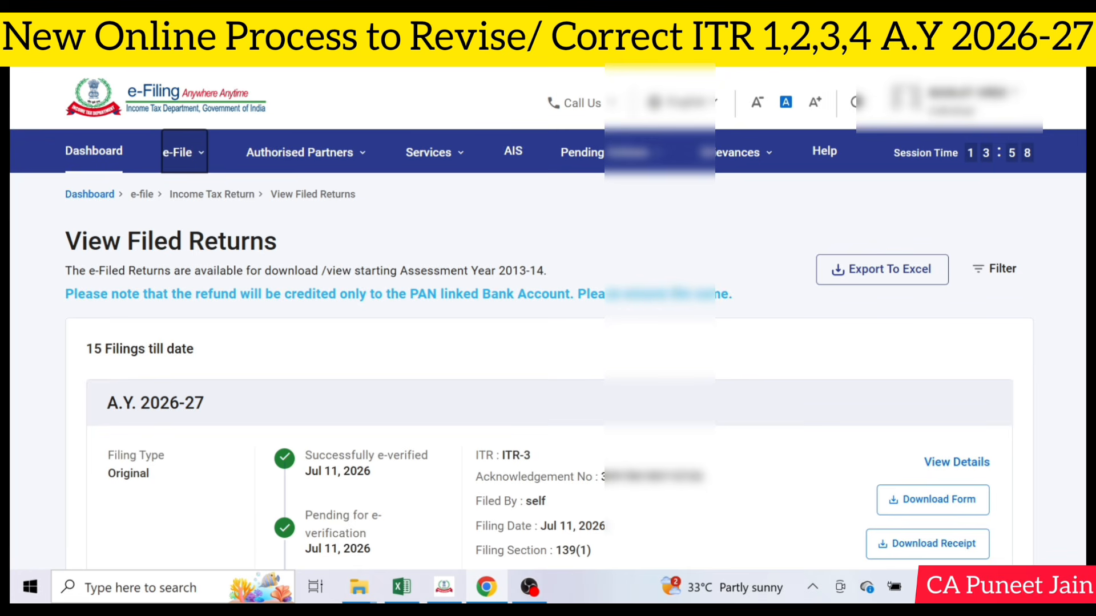
{"action": "left_click_drag", "start_coordinate": [602, 478], "coordinate": [706, 485]}
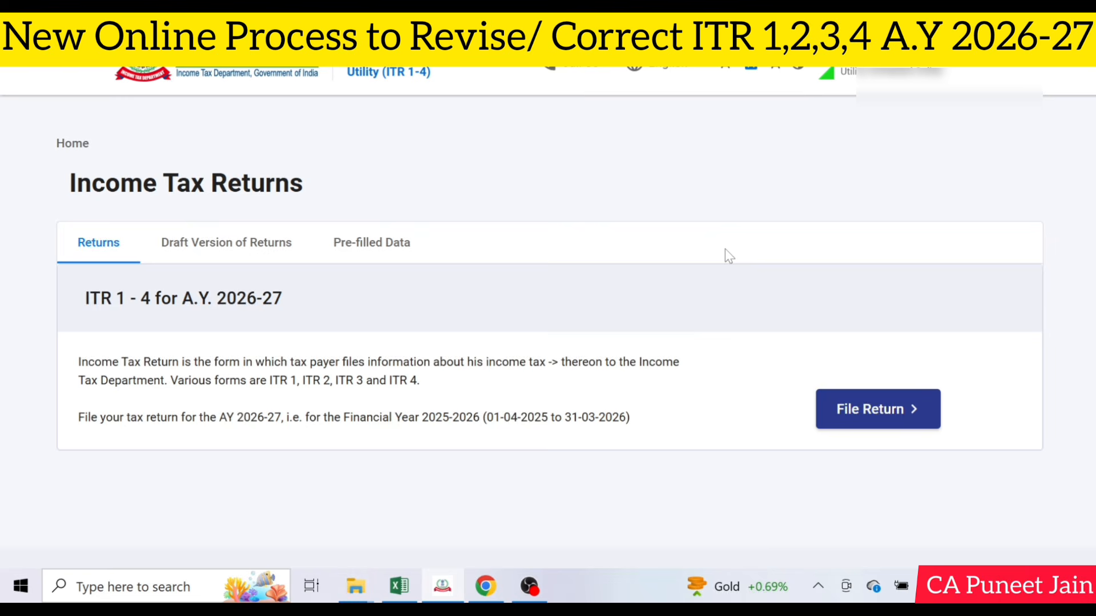
In the ITR 1-4 utility, start filing the A.Y. 2026-27 return using the option to import a draft ITR
{"action": "left_click", "coordinate": [879, 419]}
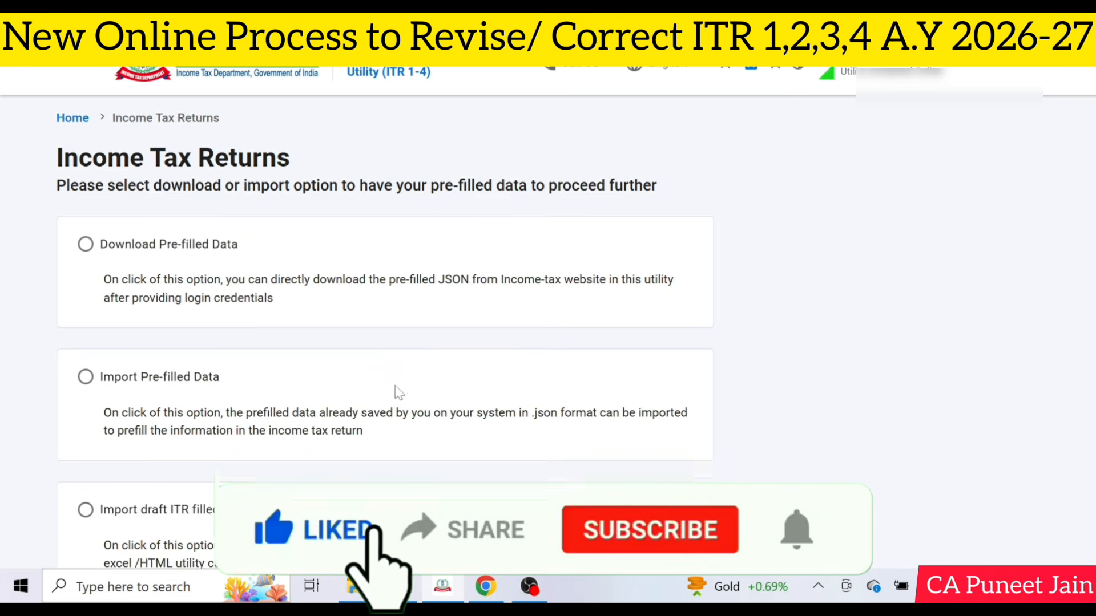
{"action": "scroll", "coordinate": [399, 394], "scroll_direction": "down", "scroll_amount": 2}
{"action": "left_click", "coordinate": [88, 364]}
{"action": "left_click", "coordinate": [645, 493]}
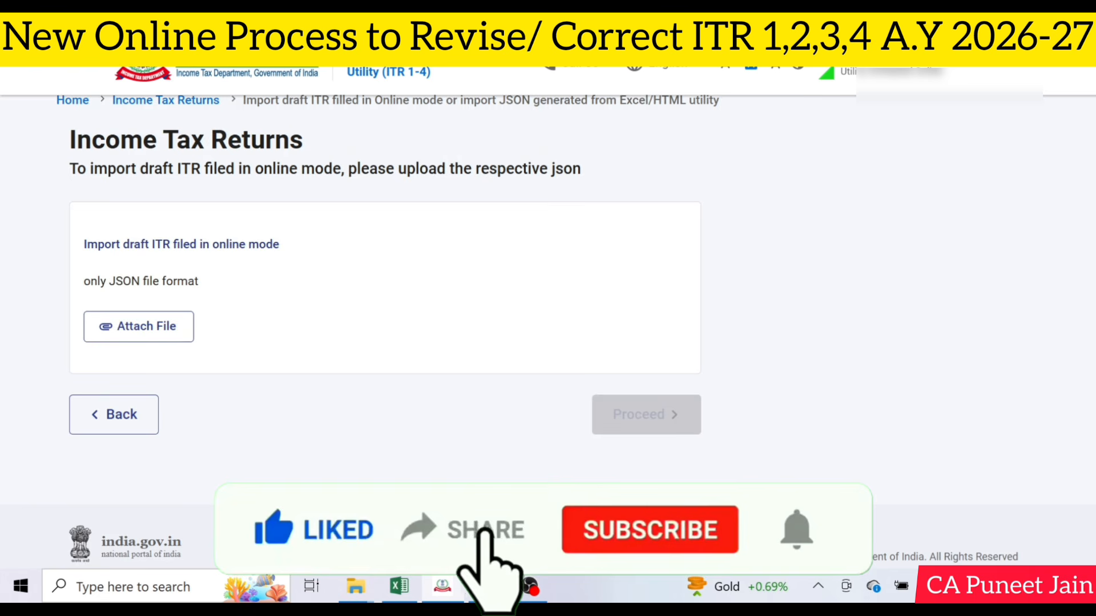
Attach the return's JSON file from the Desktop folder "am" and proceed to the schedule selection
{"action": "left_click", "coordinate": [166, 335]}
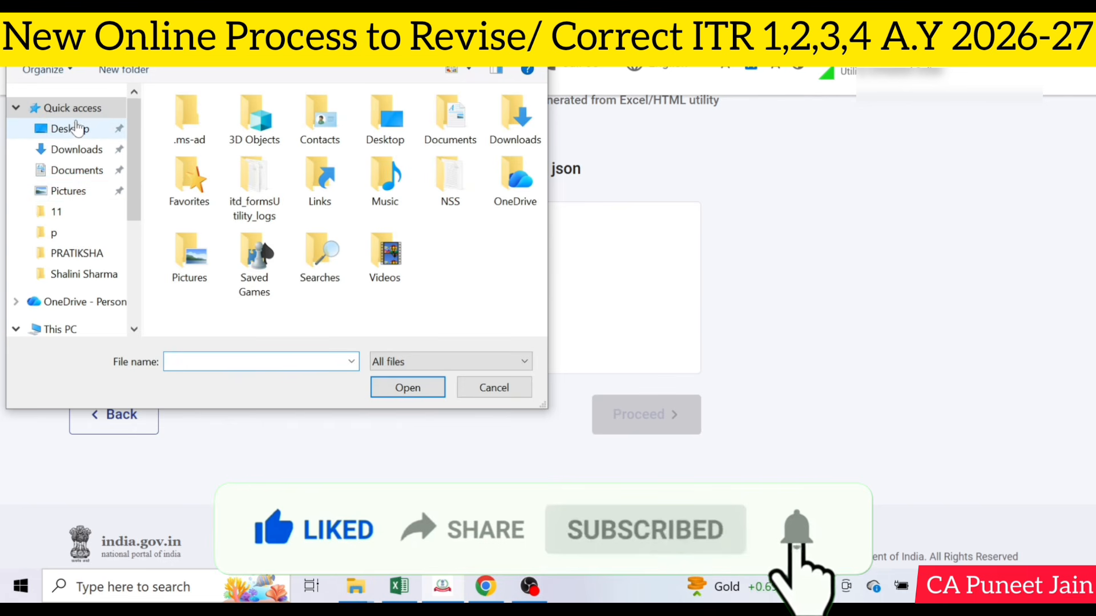
{"action": "left_click", "coordinate": [78, 128]}
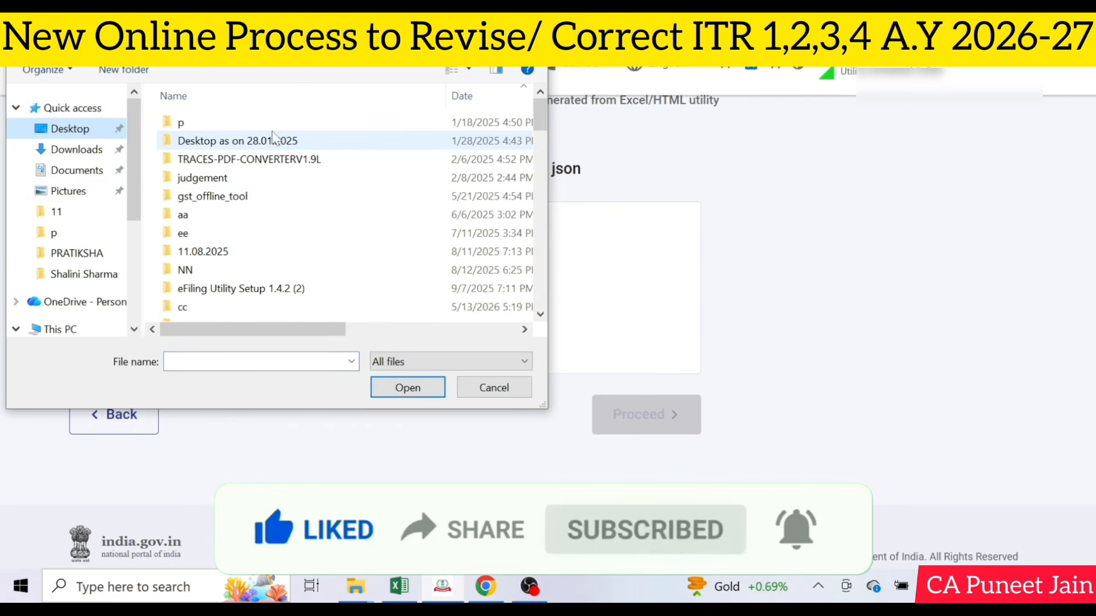
{"action": "scroll", "coordinate": [289, 195], "scroll_direction": "down", "scroll_amount": 3}
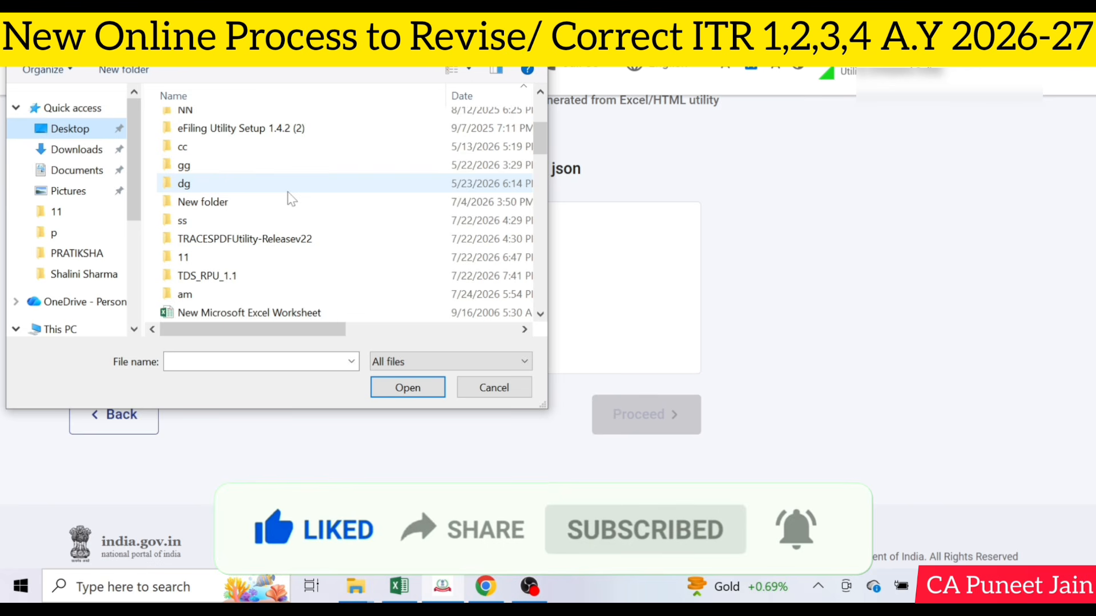
{"action": "double_click", "coordinate": [262, 296]}
{"action": "double_click", "coordinate": [260, 127]}
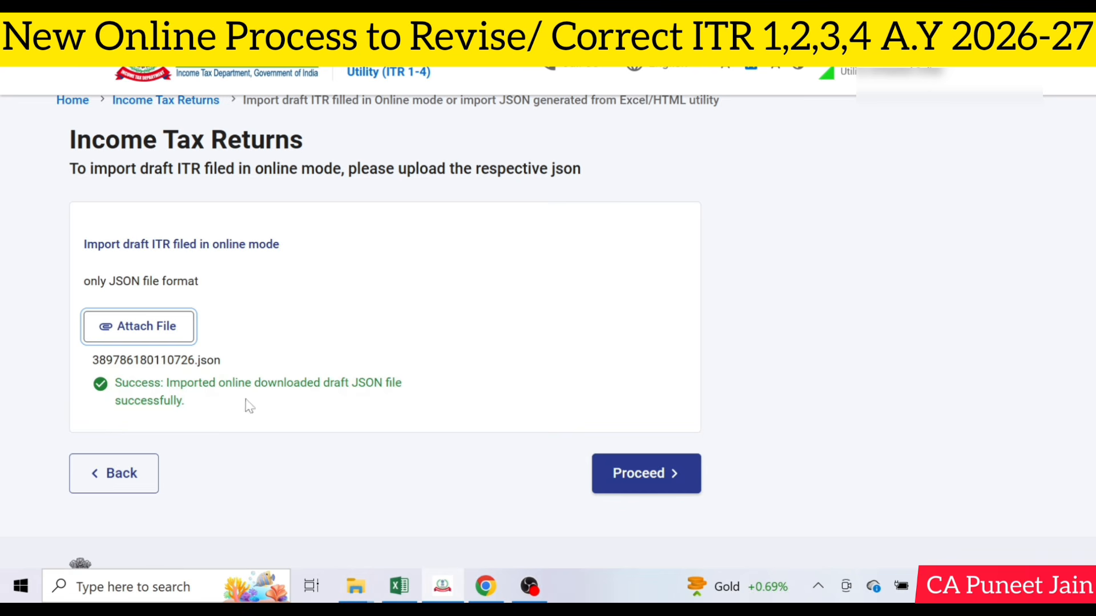
{"action": "left_click", "coordinate": [650, 474]}
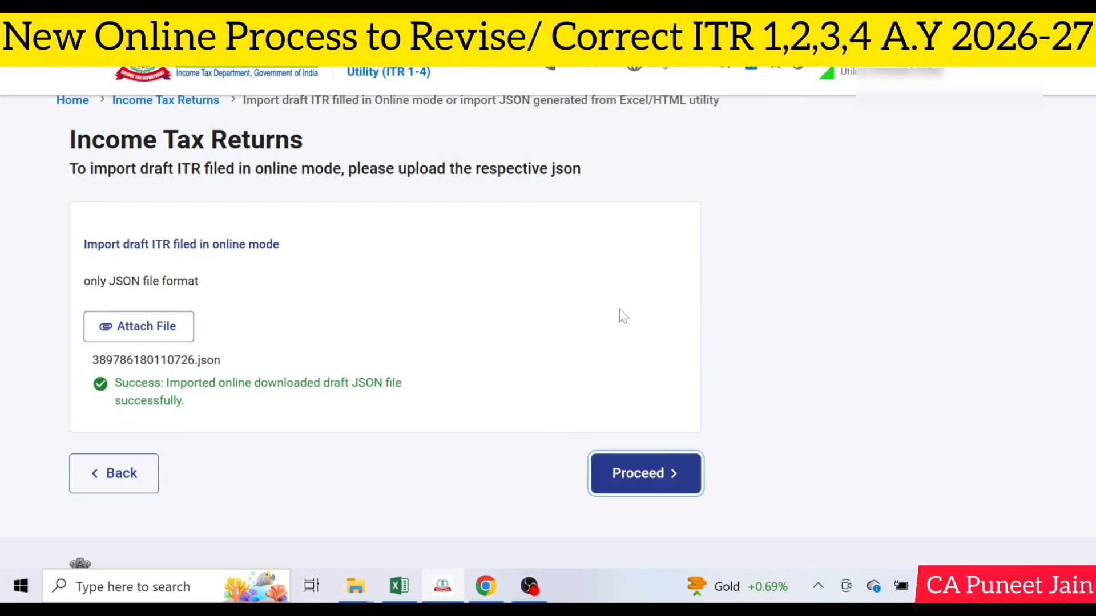
{"action": "left_click", "coordinate": [664, 476]}
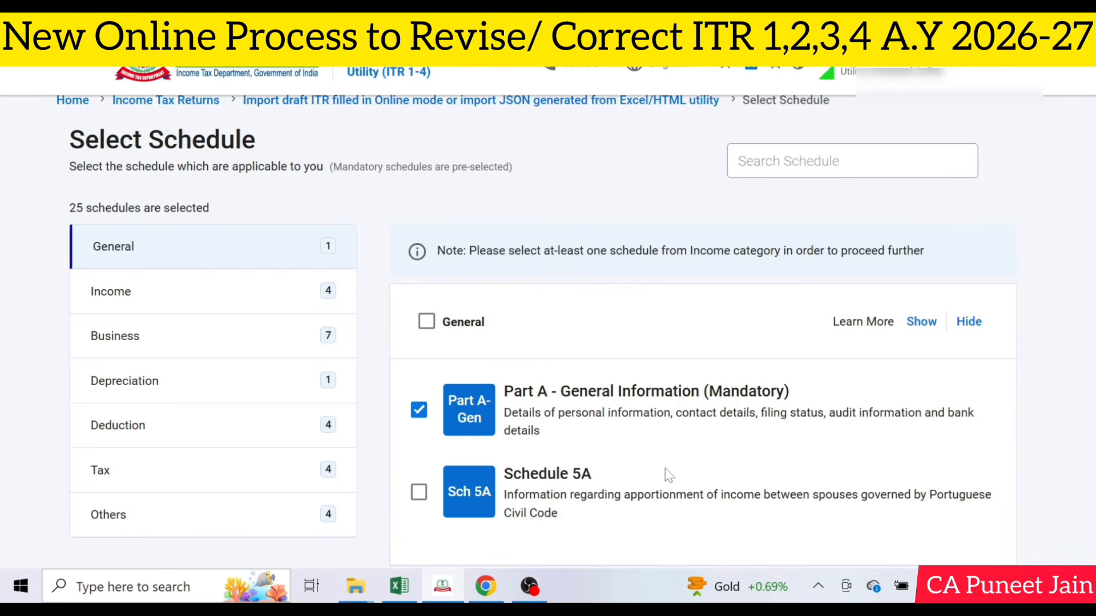
Check the Income and Business schedules and select all schedules in the Deduction category
{"action": "scroll", "coordinate": [668, 475], "scroll_direction": "down", "scroll_amount": 2}
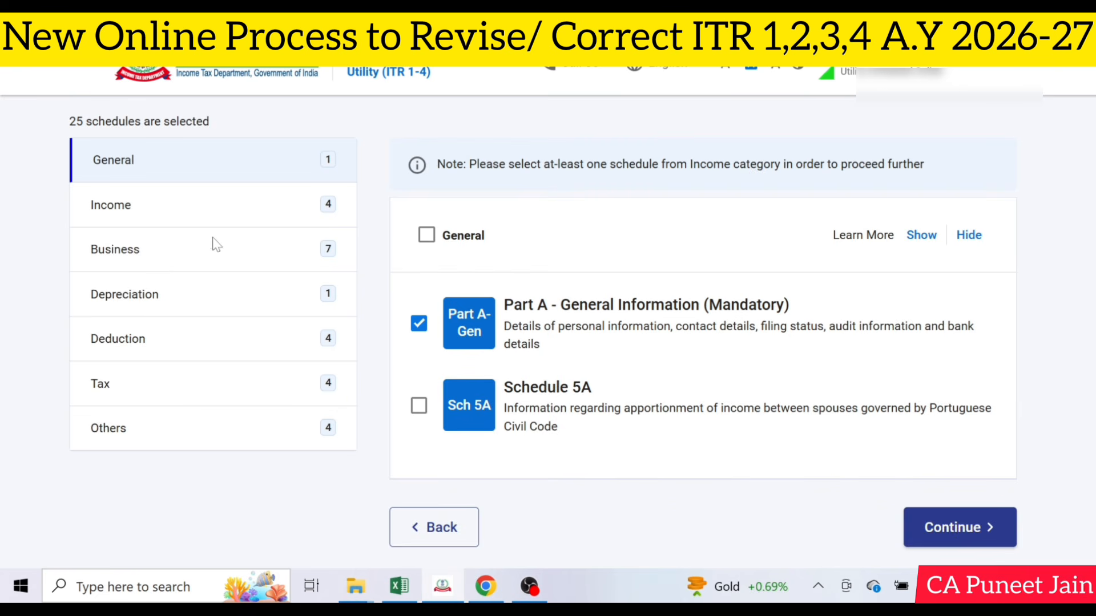
{"action": "left_click", "coordinate": [216, 206]}
{"action": "scroll", "coordinate": [484, 285], "scroll_direction": "down", "scroll_amount": 2}
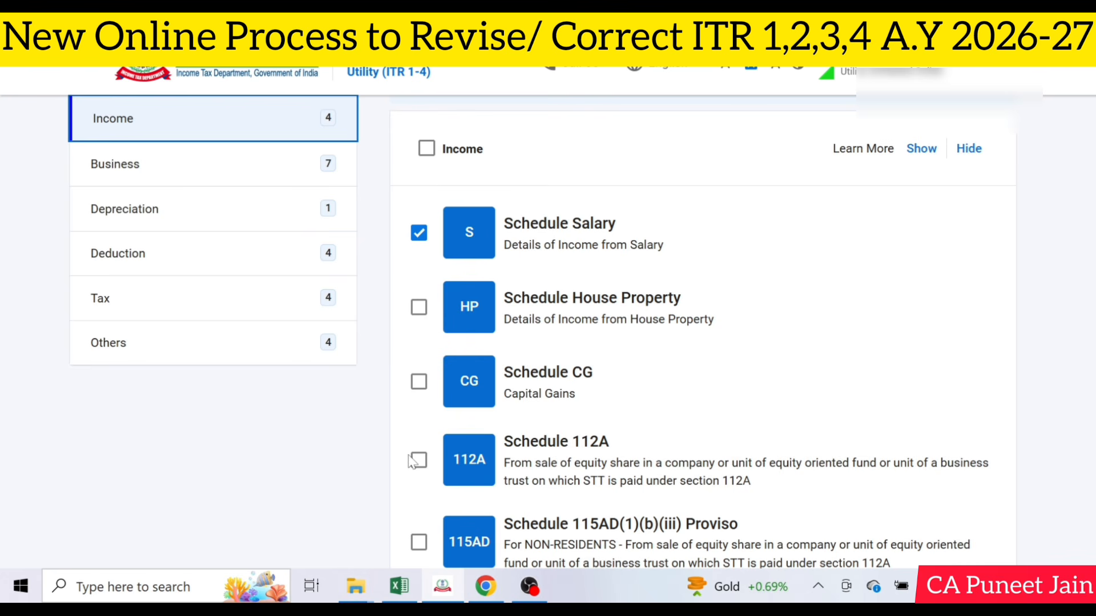
{"action": "left_click", "coordinate": [276, 170]}
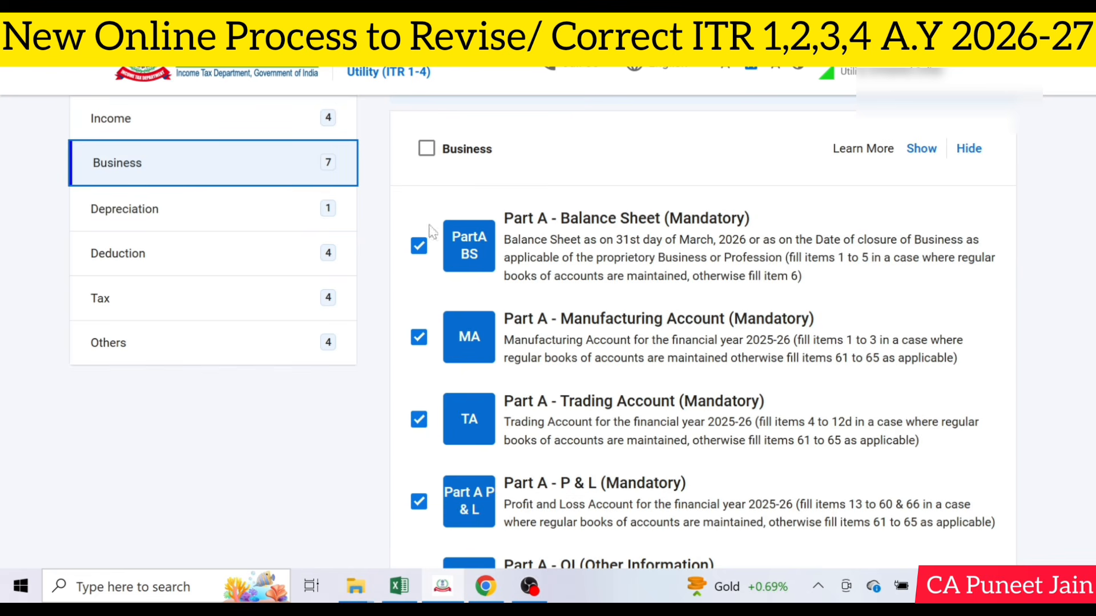
{"action": "left_click", "coordinate": [284, 254]}
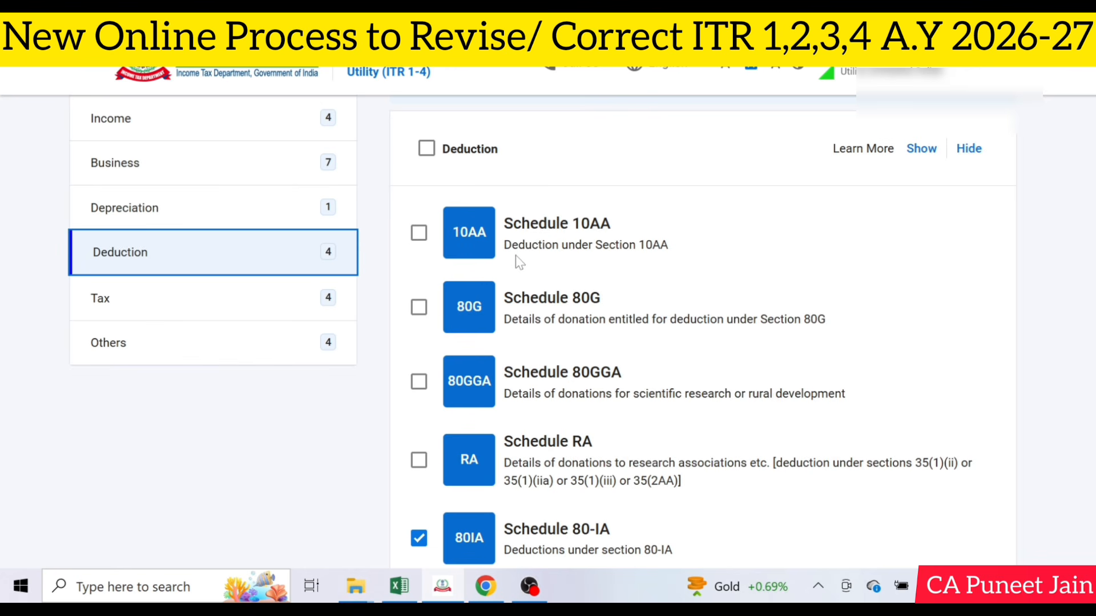
{"action": "left_click", "coordinate": [427, 152]}
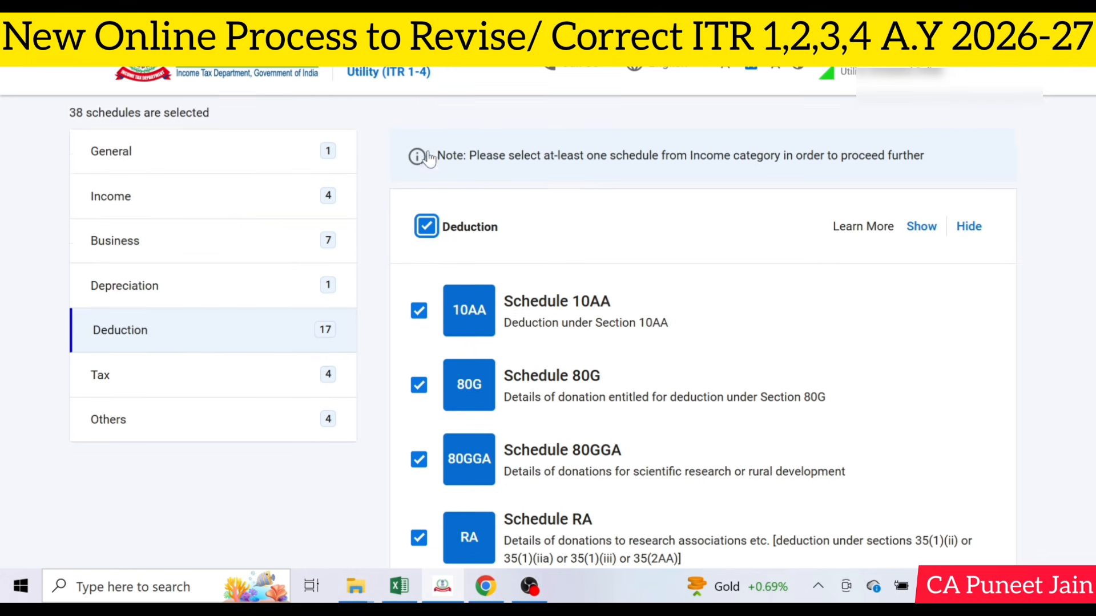
Check the Tax and Others schedules, and continue to the Return Summary while skipping the schedule questions
{"action": "left_click", "coordinate": [287, 378]}
{"action": "scroll", "coordinate": [469, 371], "scroll_direction": "up", "scroll_amount": 3}
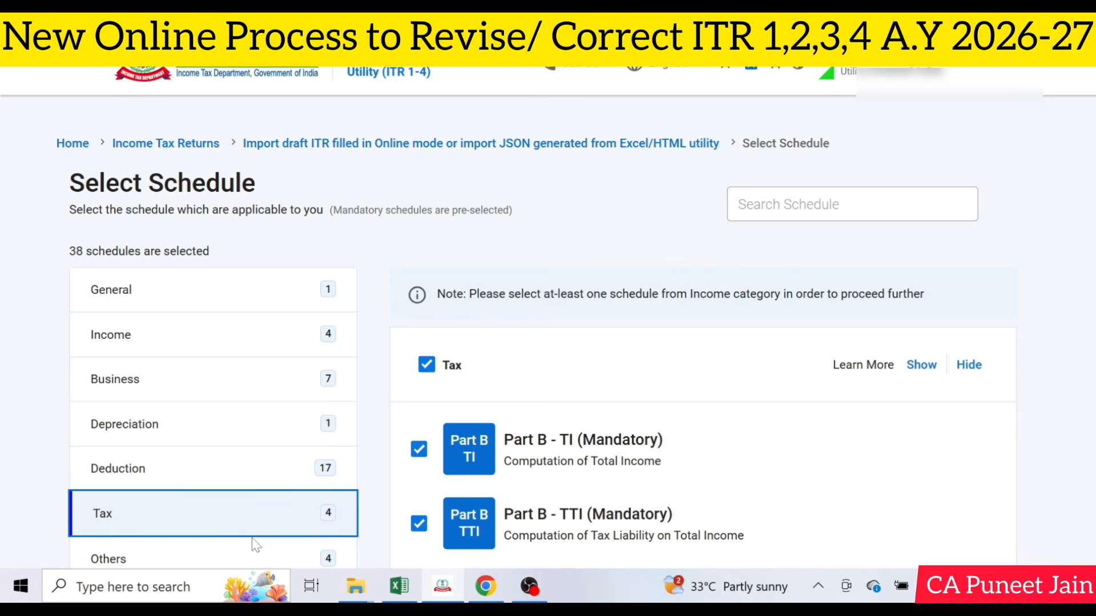
{"action": "scroll", "coordinate": [514, 346], "scroll_direction": "down", "scroll_amount": 3}
{"action": "scroll", "coordinate": [564, 346], "scroll_direction": "down", "scroll_amount": 2}
{"action": "left_click", "coordinate": [292, 301]}
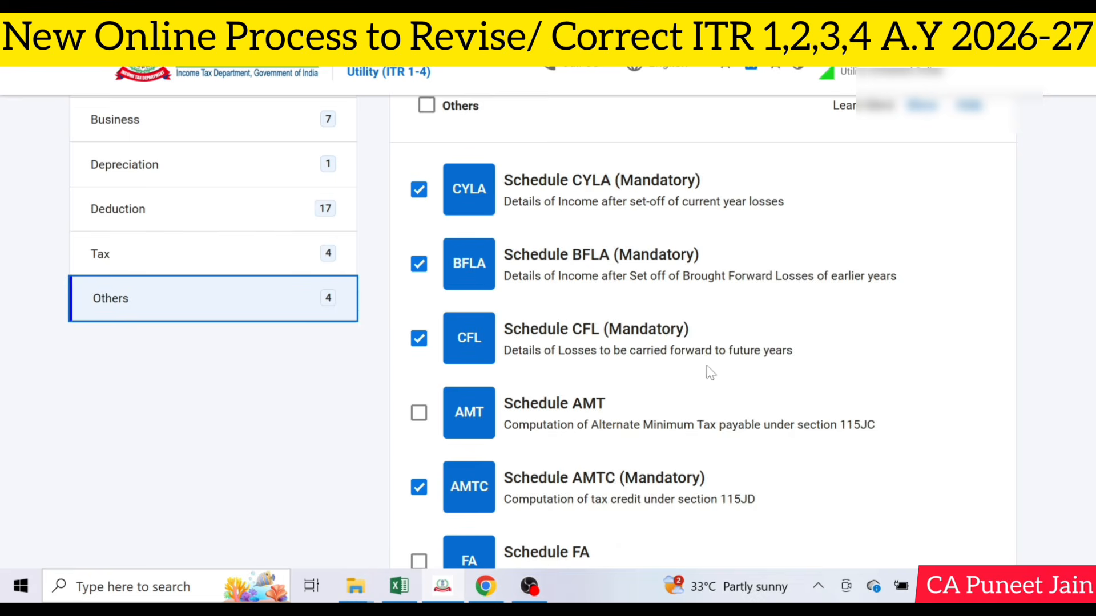
{"action": "scroll", "coordinate": [707, 372], "scroll_direction": "down", "scroll_amount": 6}
{"action": "left_click", "coordinate": [962, 439]}
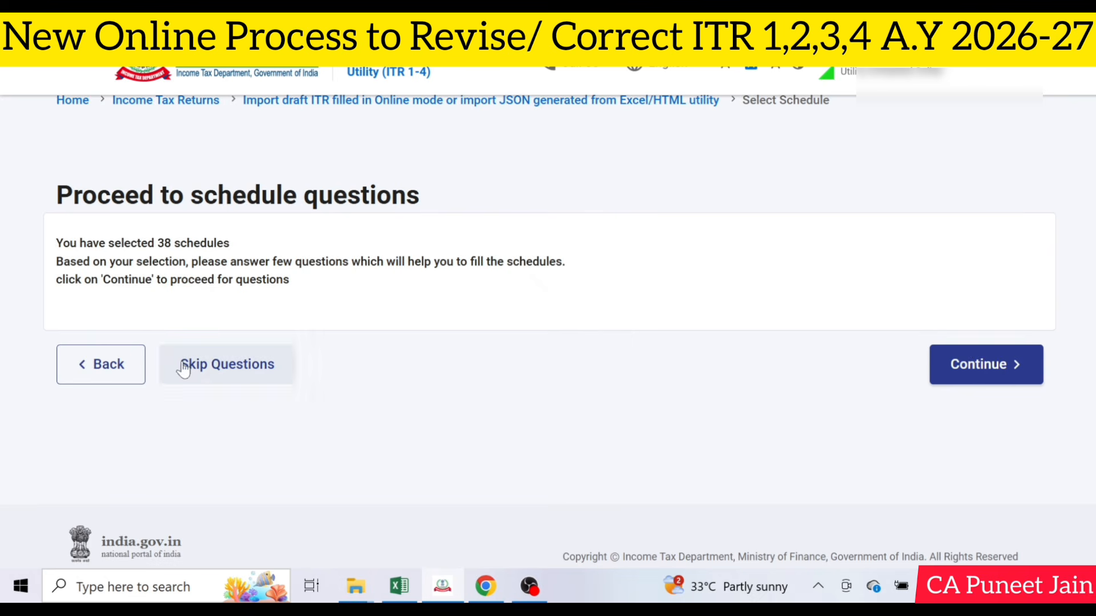
{"action": "left_click", "coordinate": [194, 362]}
{"action": "left_click", "coordinate": [548, 413]}
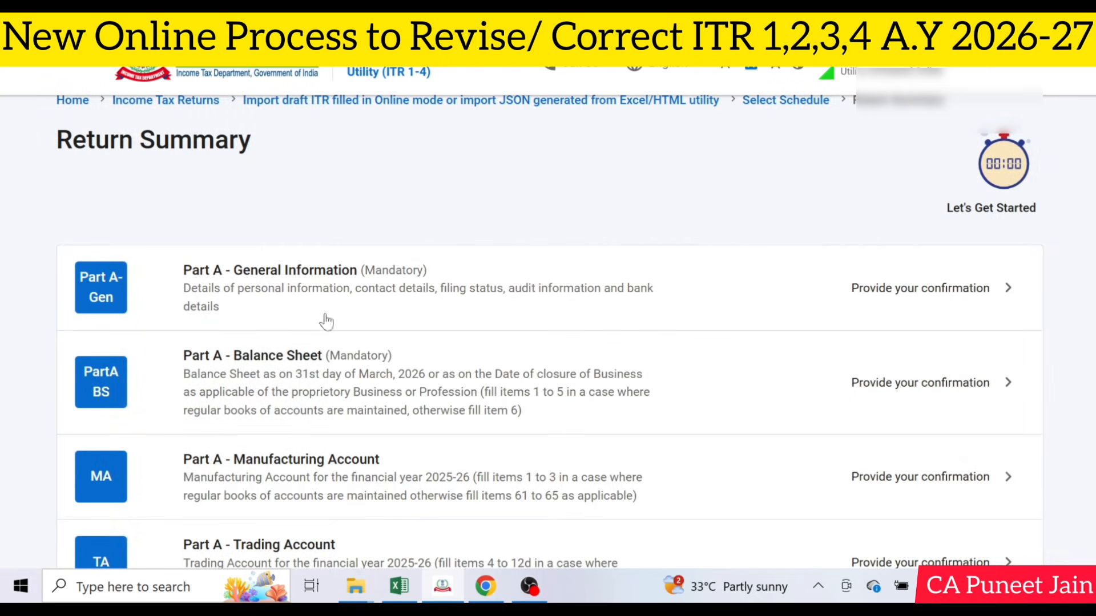
In the Filing Status of Part A - General Information, set the return as filed under section 139(5), Revised
{"action": "left_click", "coordinate": [419, 290]}
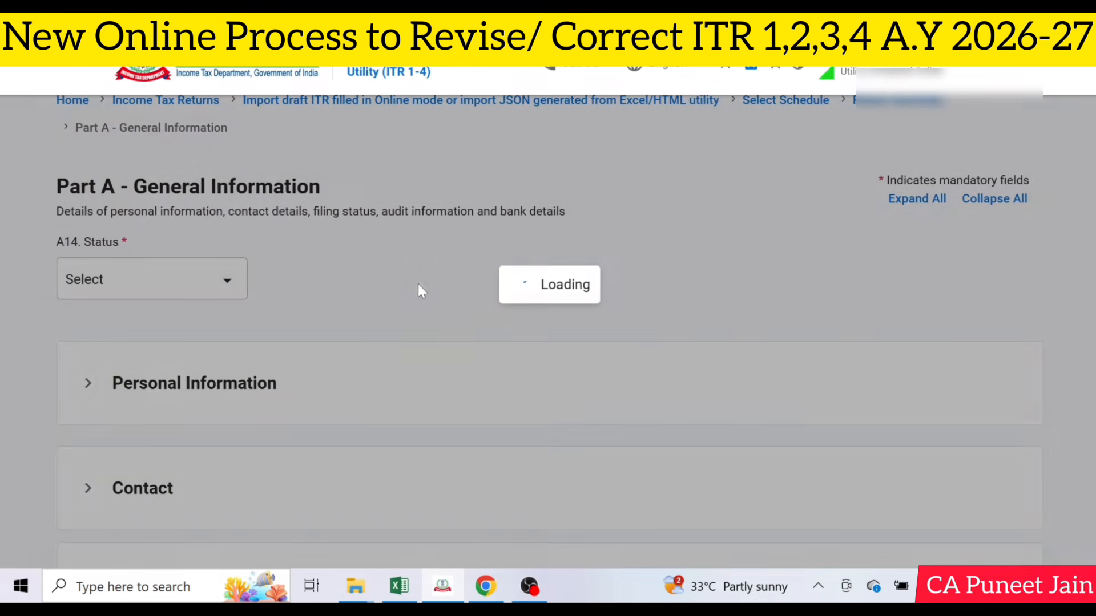
{"action": "scroll", "coordinate": [441, 291], "scroll_direction": "down", "scroll_amount": 2}
{"action": "scroll", "coordinate": [400, 291], "scroll_direction": "down", "scroll_amount": 4}
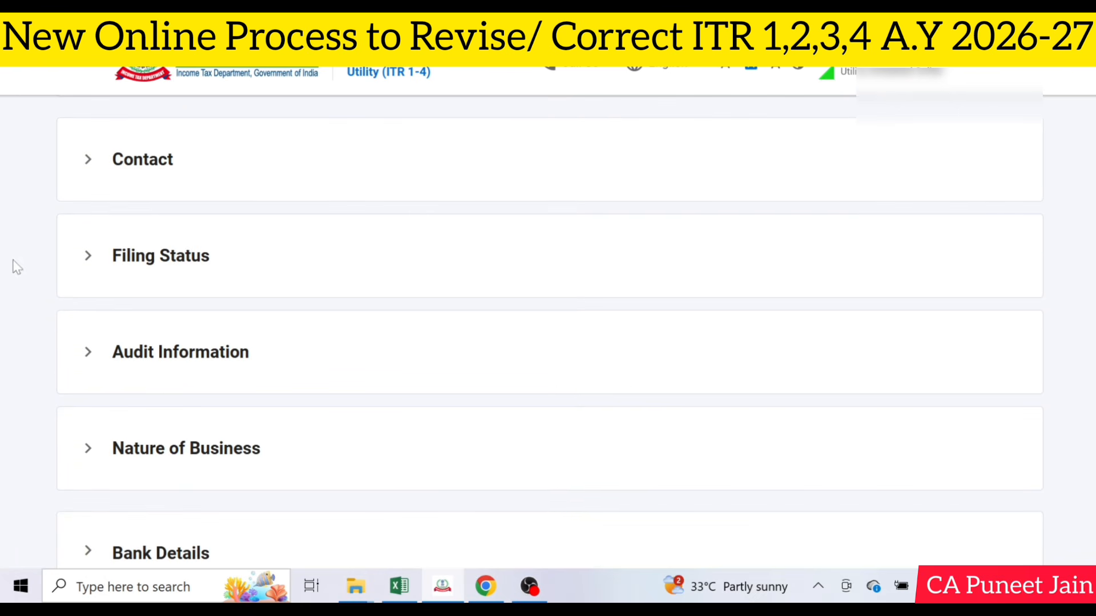
{"action": "left_click", "coordinate": [190, 276]}
{"action": "scroll", "coordinate": [186, 277], "scroll_direction": "down", "scroll_amount": 2}
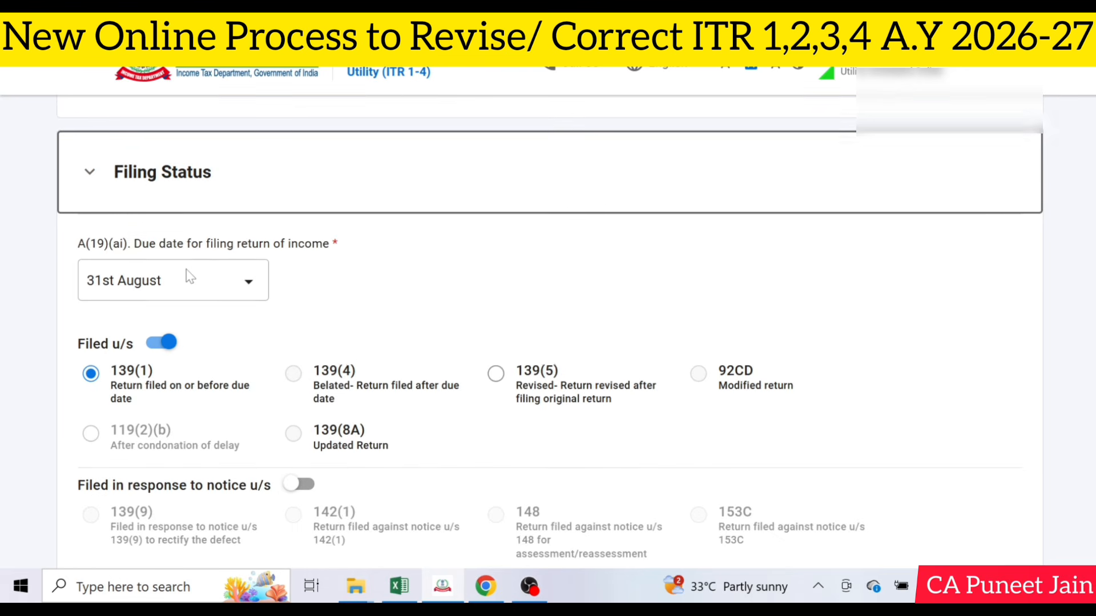
{"action": "scroll", "coordinate": [133, 370], "scroll_direction": "down", "scroll_amount": 2}
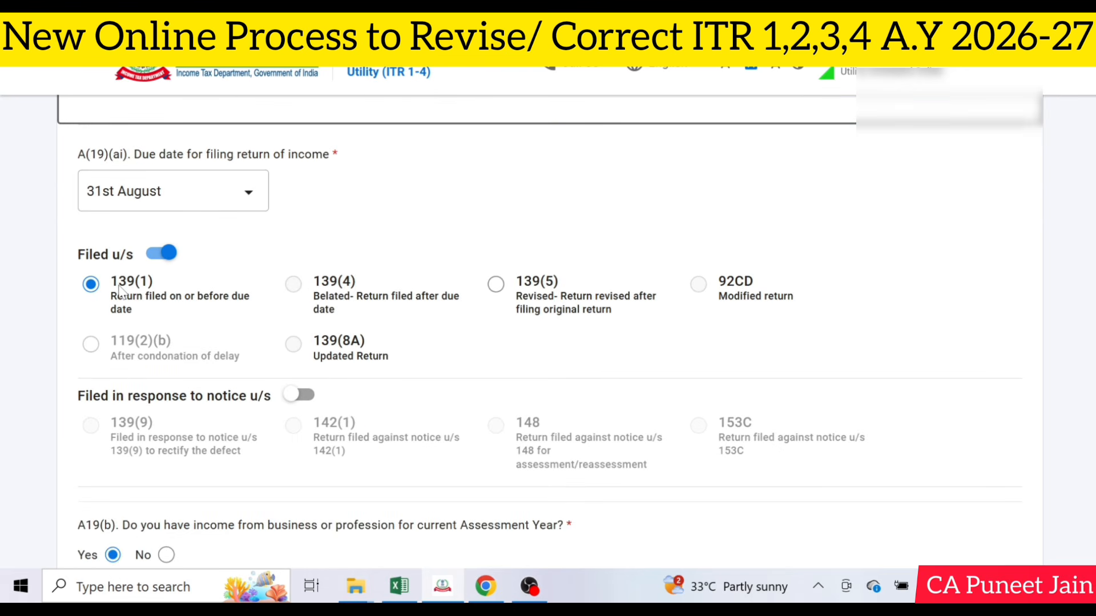
{"action": "left_click", "coordinate": [496, 285]}
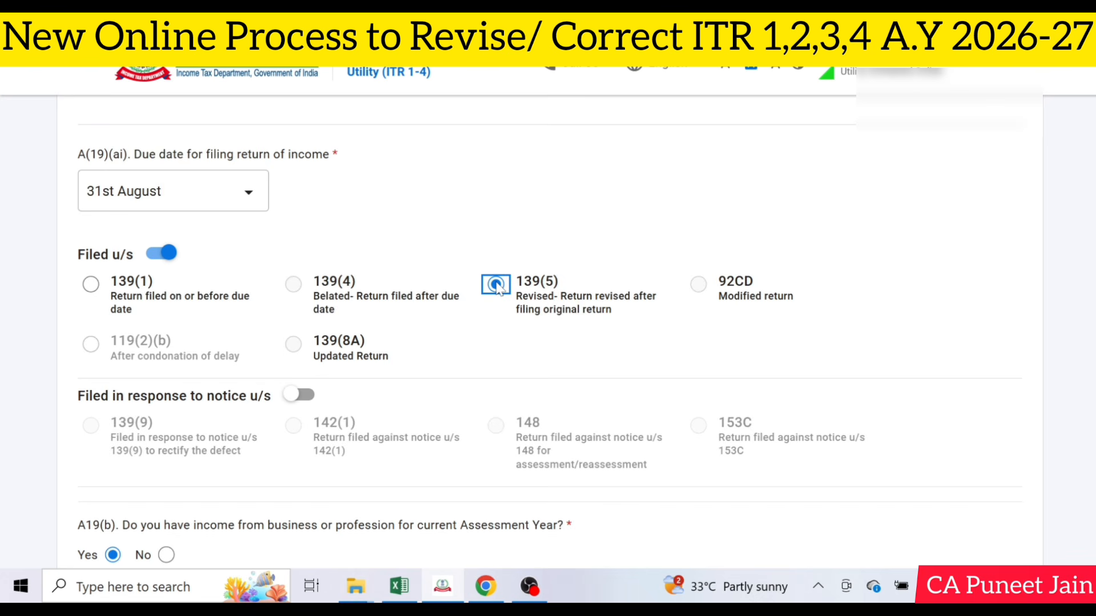
Fill in the original return's receipt number and filing date 11-Jul-2026, and confirm Part A - General Information
{"action": "scroll", "coordinate": [496, 285], "scroll_direction": "down", "scroll_amount": 5}
{"action": "scroll", "coordinate": [677, 294], "scroll_direction": "down", "scroll_amount": 3}
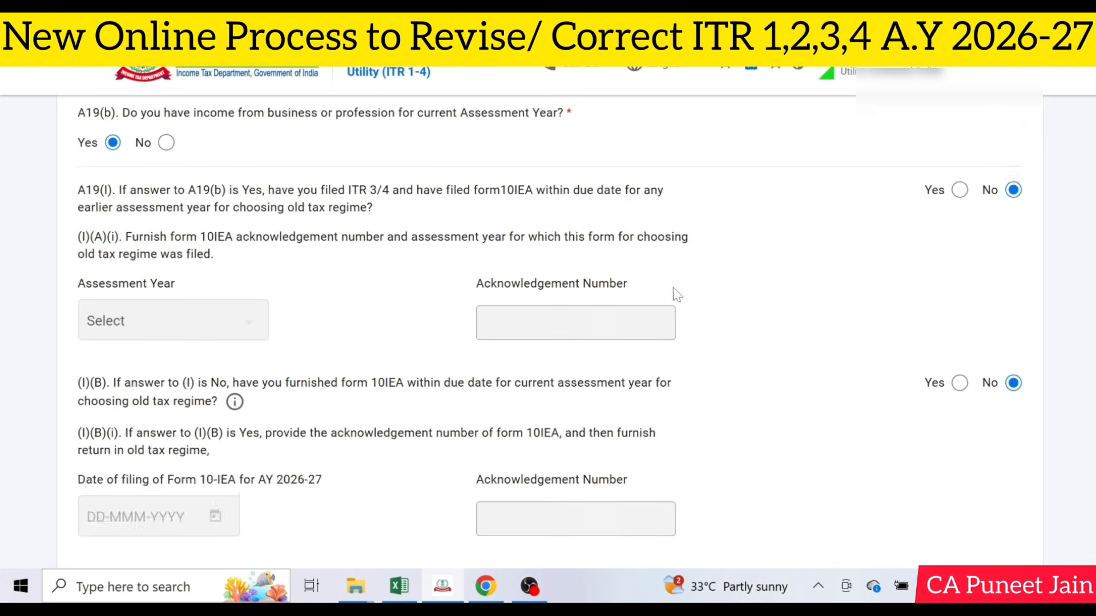
{"action": "scroll", "coordinate": [677, 294], "scroll_direction": "down", "scroll_amount": 7}
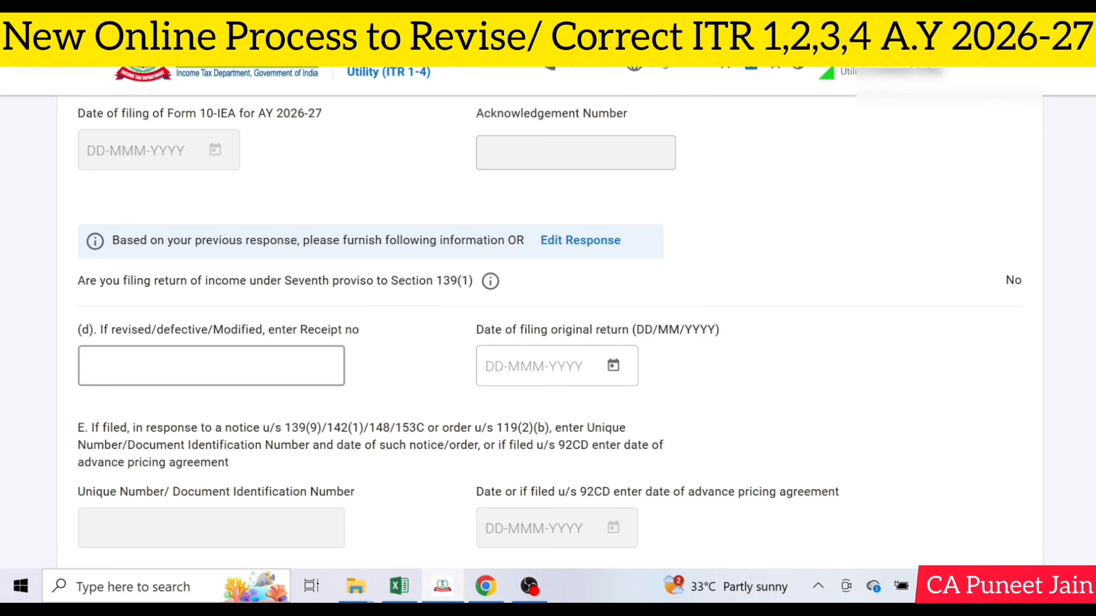
{"action": "scroll", "coordinate": [194, 371], "scroll_direction": "down", "scroll_amount": 1}
{"action": "left_click", "coordinate": [192, 287]}
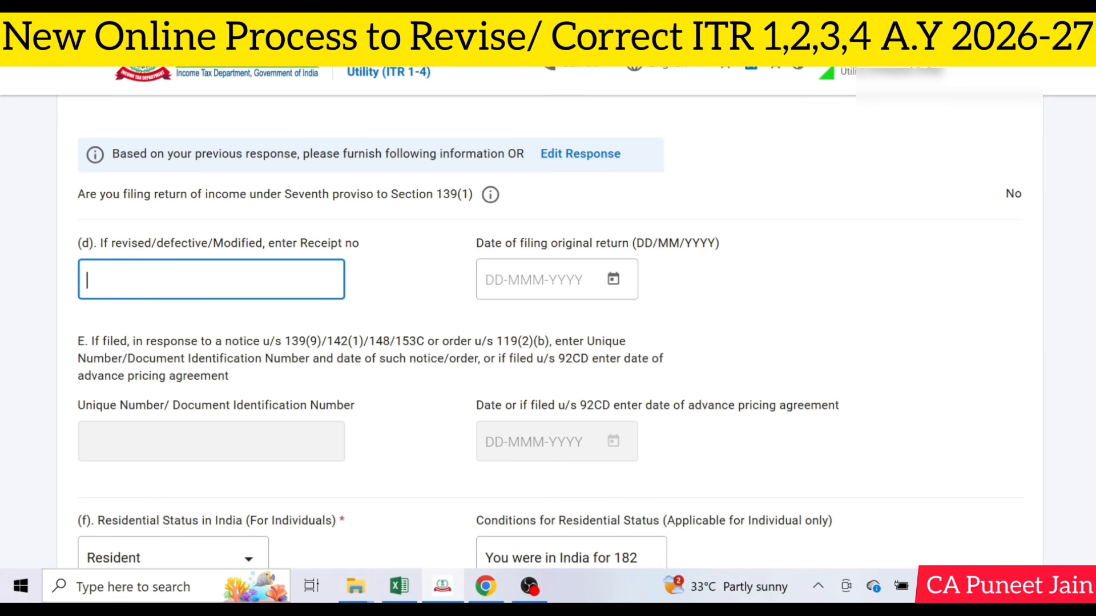
{"action": "left_click", "coordinate": [613, 279]}
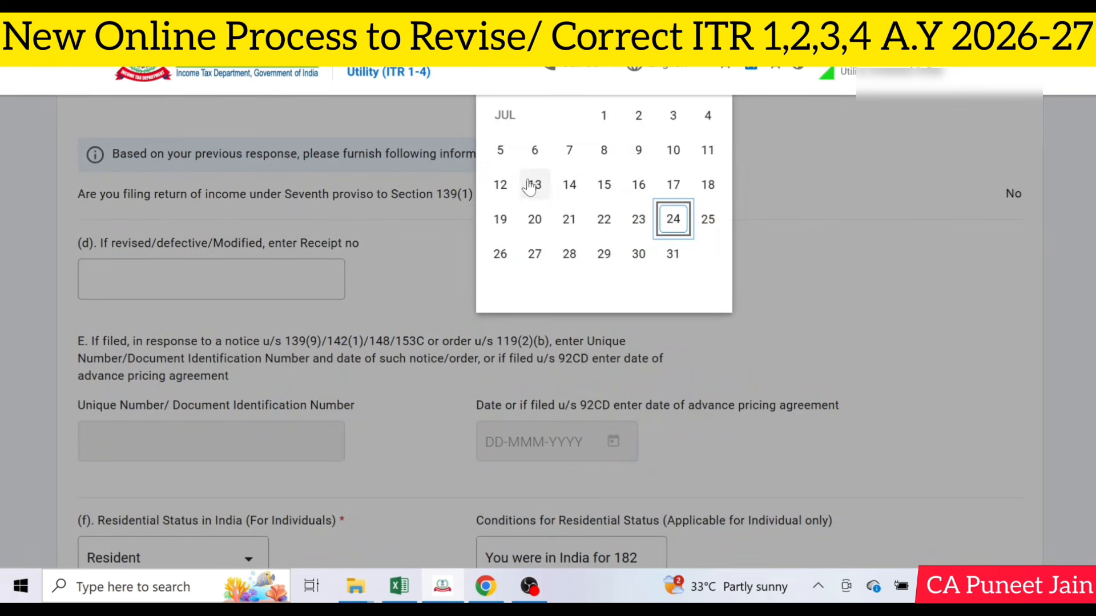
{"action": "left_click", "coordinate": [708, 150]}
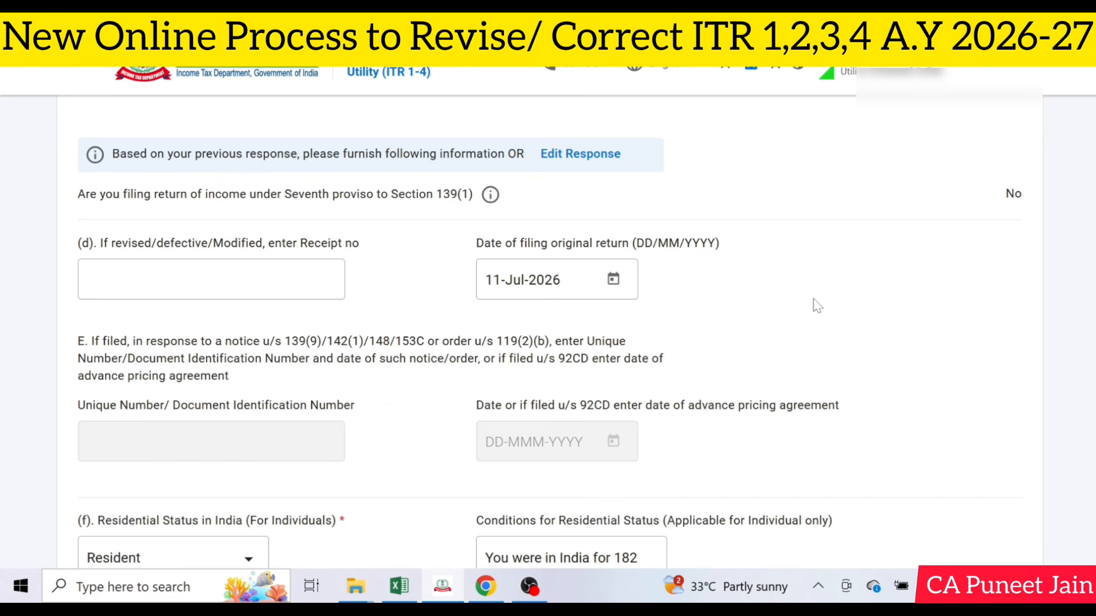
{"action": "left_click", "coordinate": [172, 286]}
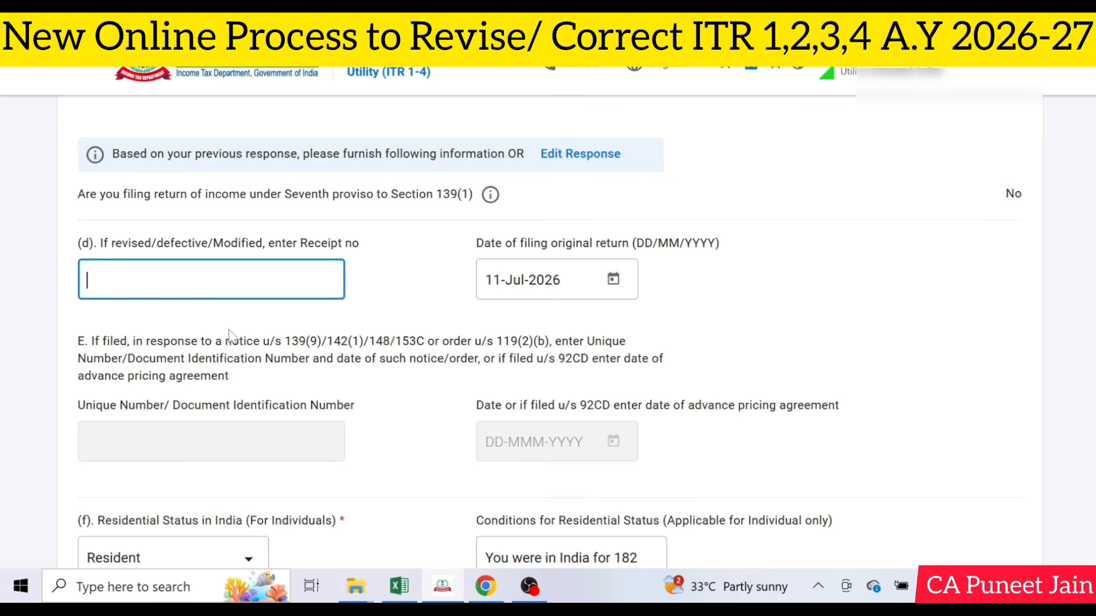
{"action": "scroll", "coordinate": [477, 362], "scroll_direction": "down", "scroll_amount": 20}
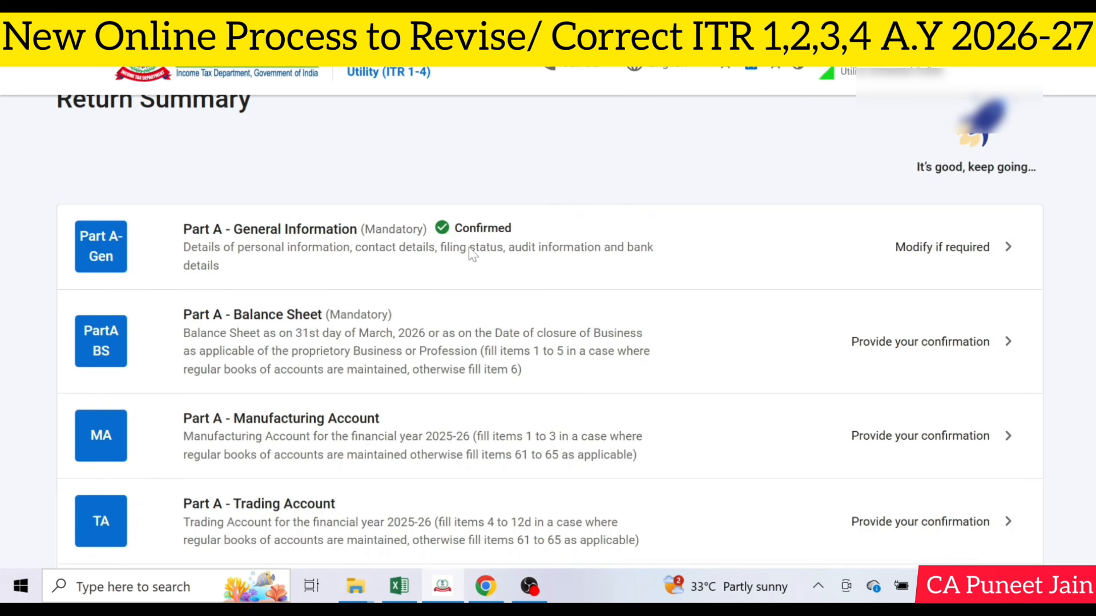
Go through the Return Summary's schedules and open the Others category for adding more schedules
{"action": "scroll", "coordinate": [485, 312], "scroll_direction": "down", "scroll_amount": 15}
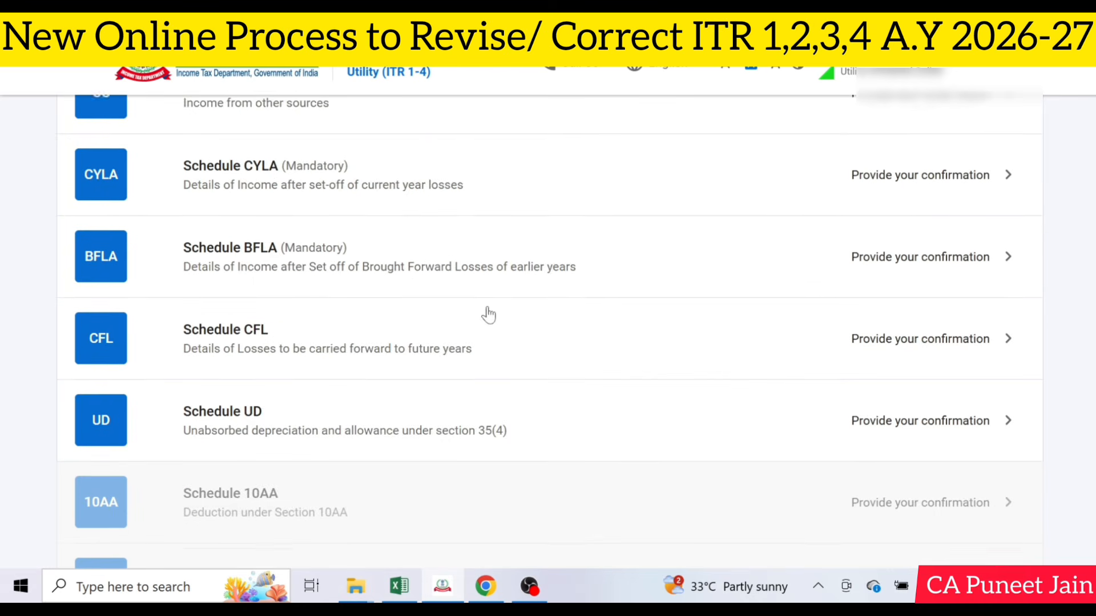
{"action": "scroll", "coordinate": [488, 315], "scroll_direction": "down", "scroll_amount": 10}
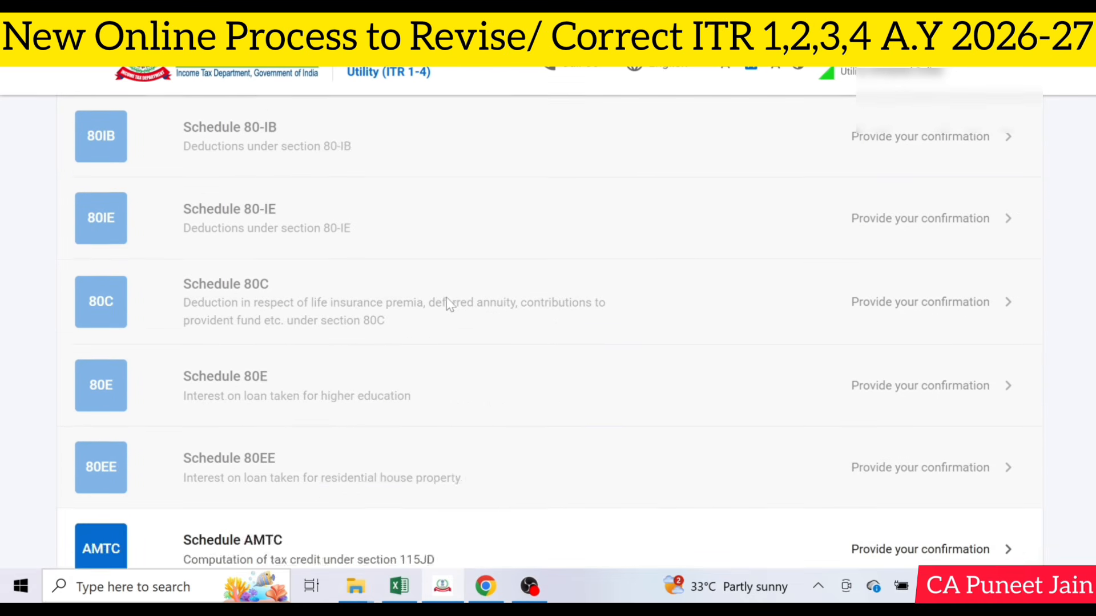
{"action": "scroll", "coordinate": [448, 304], "scroll_direction": "down", "scroll_amount": 5}
{"action": "scroll", "coordinate": [448, 304], "scroll_direction": "down", "scroll_amount": 5}
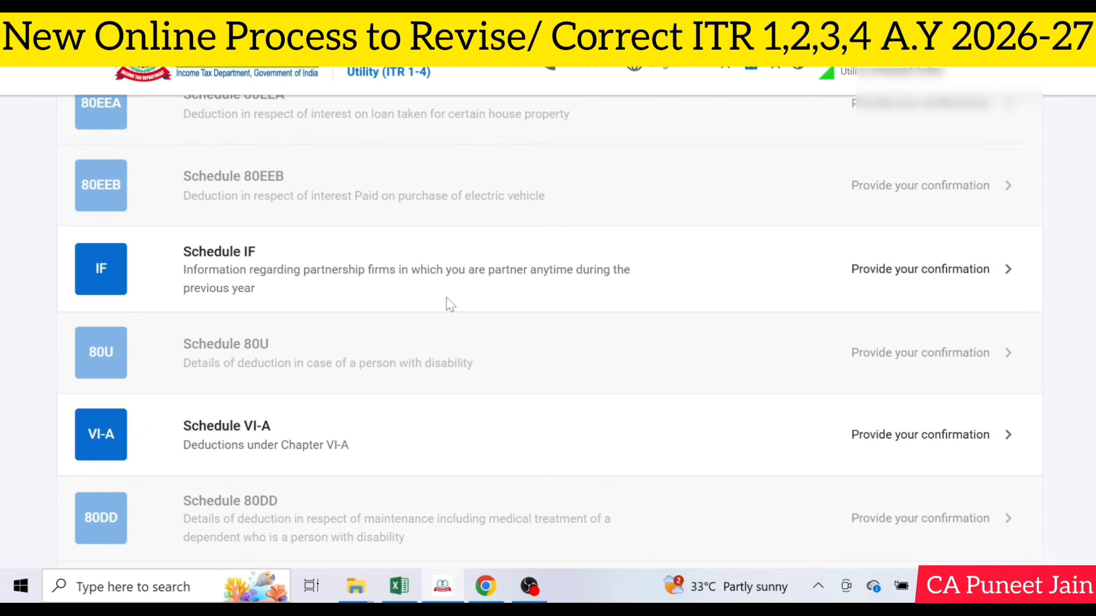
{"action": "scroll", "coordinate": [448, 304], "scroll_direction": "down", "scroll_amount": 12}
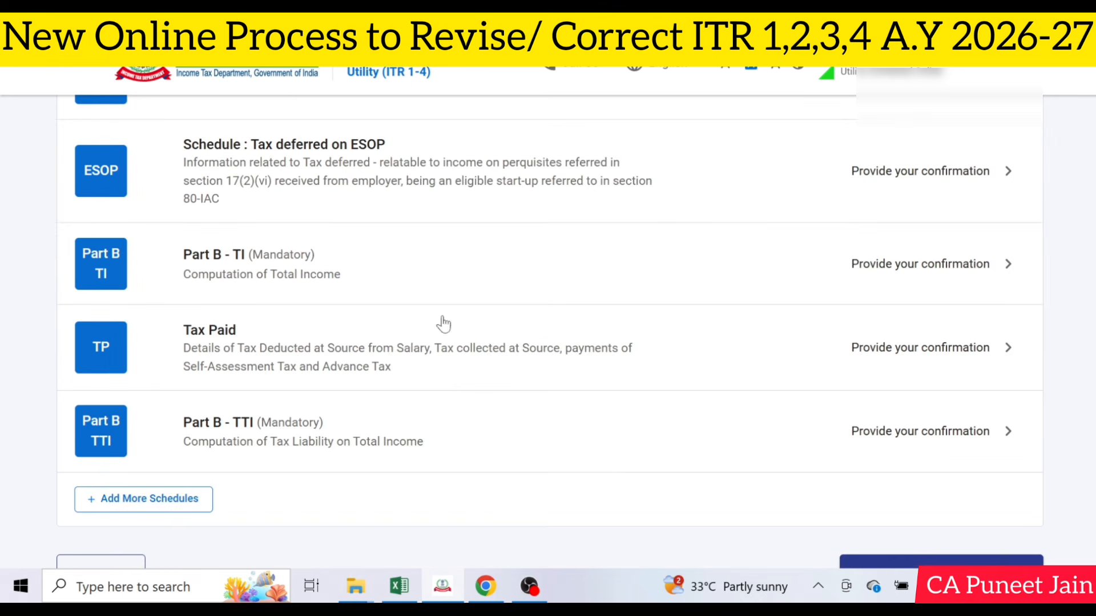
{"action": "left_click", "coordinate": [192, 498]}
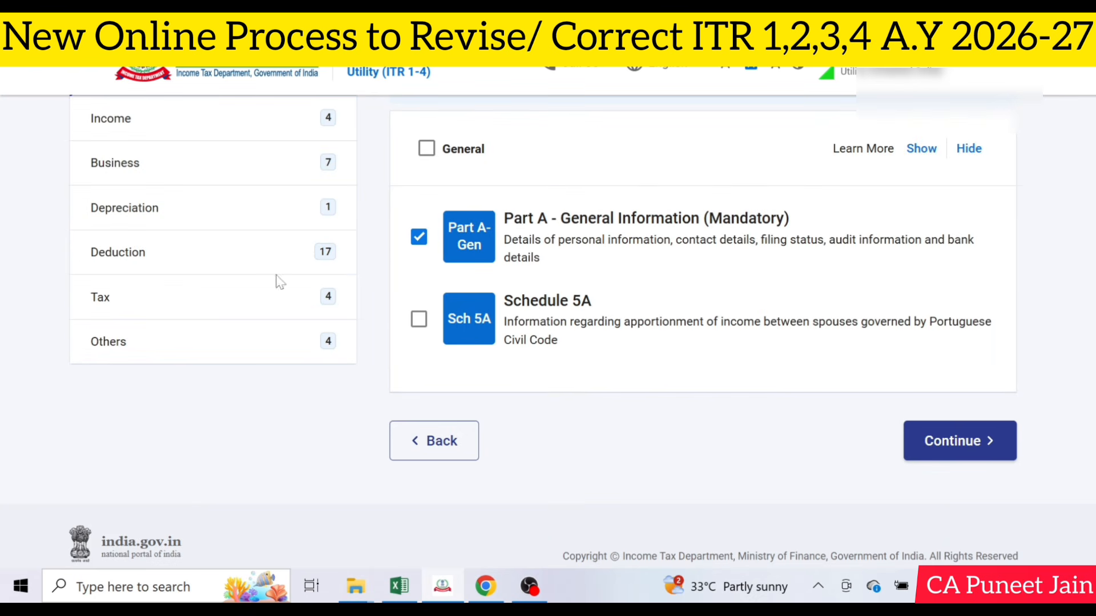
{"action": "left_click", "coordinate": [237, 333]}
{"action": "scroll", "coordinate": [594, 342], "scroll_direction": "down", "scroll_amount": 5}
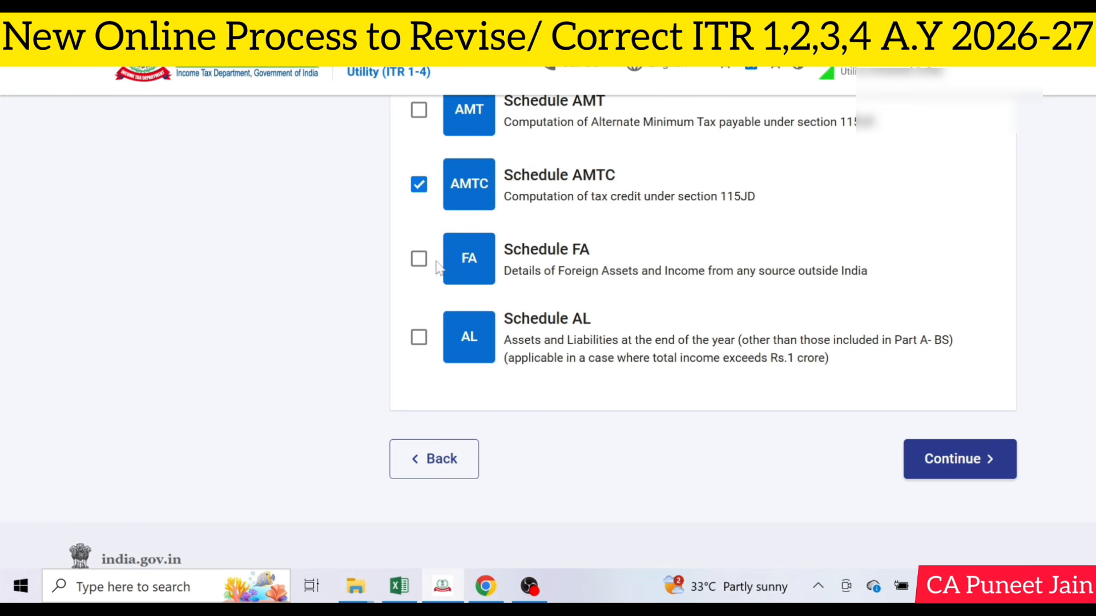
Try selecting Schedule FA and Schedule AL, clear both selections, and continue back to the Return Summary
{"action": "left_click", "coordinate": [419, 260]}
{"action": "left_click", "coordinate": [421, 340]}
{"action": "left_click", "coordinate": [420, 338]}
{"action": "left_click", "coordinate": [419, 259]}
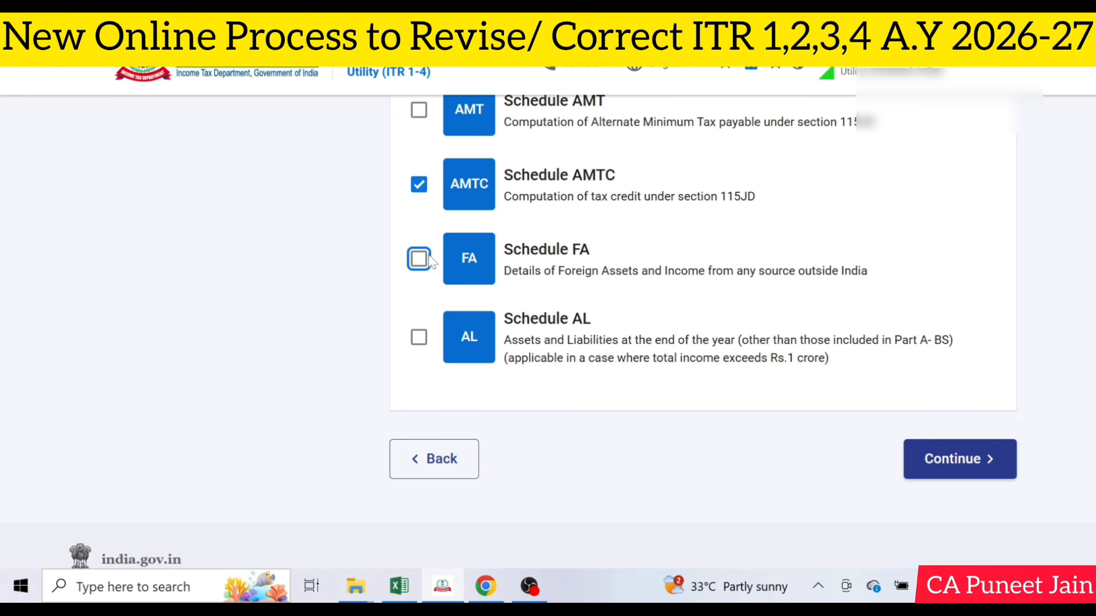
{"action": "left_click", "coordinate": [942, 464]}
{"action": "left_click", "coordinate": [240, 361]}
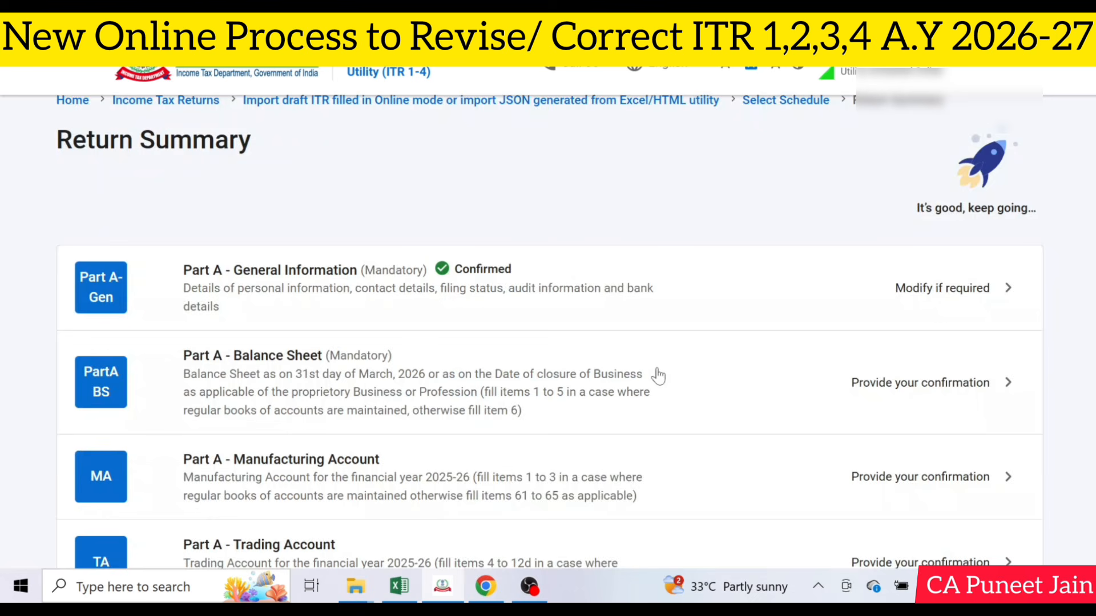
Open the Tax Paid schedule, check the Advance Tax and Self Assessment Tax details, and confirm the schedule
{"action": "scroll", "coordinate": [681, 379], "scroll_direction": "down", "scroll_amount": 6}
{"action": "scroll", "coordinate": [682, 381], "scroll_direction": "down", "scroll_amount": 20}
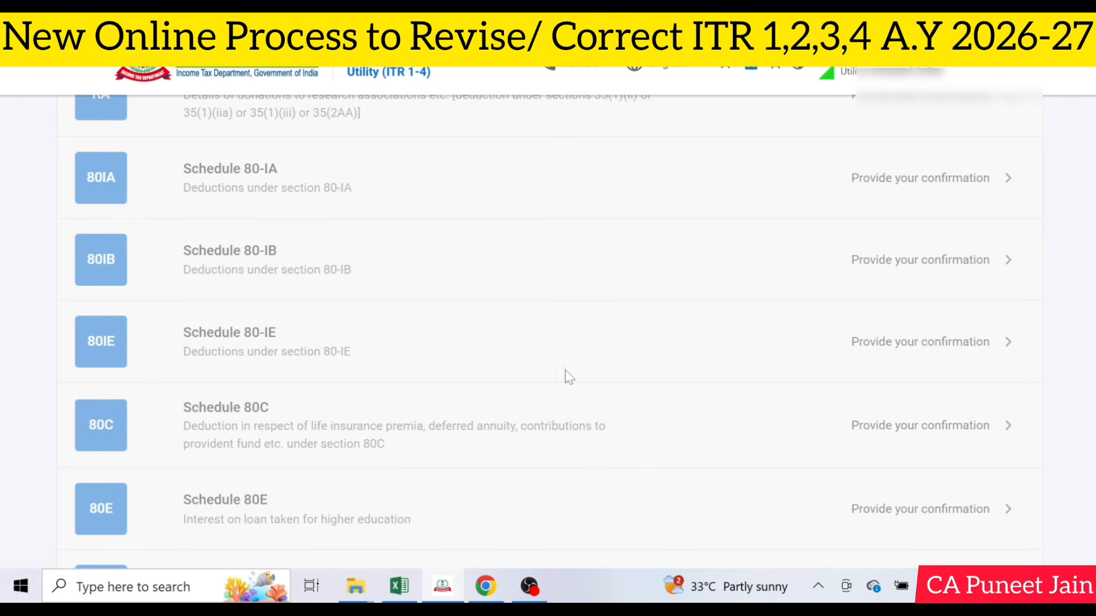
{"action": "scroll", "coordinate": [535, 377], "scroll_direction": "down", "scroll_amount": 10}
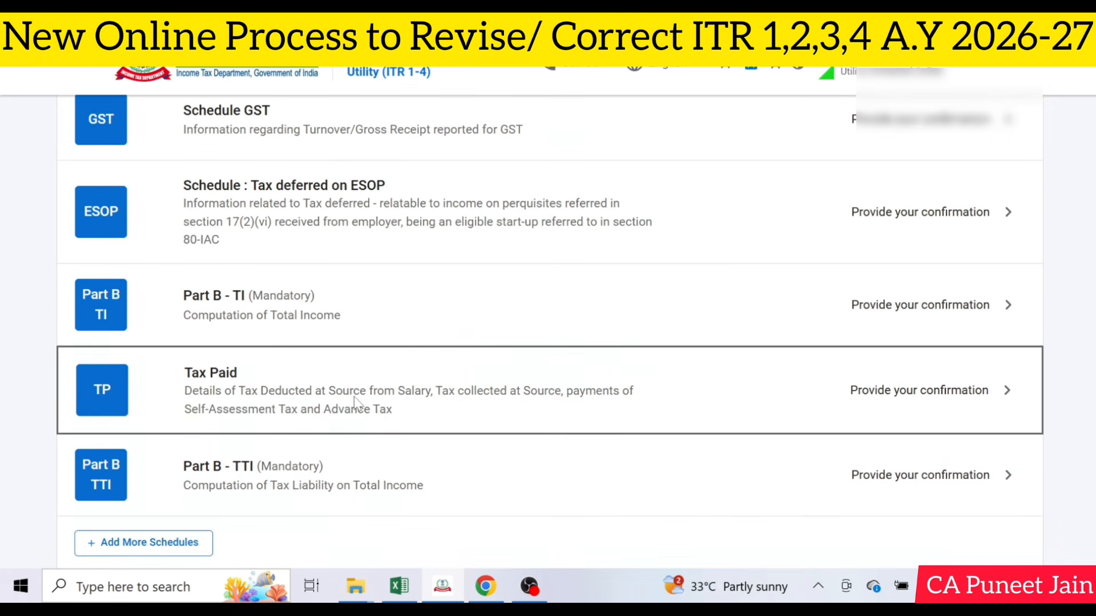
{"action": "left_click", "coordinate": [354, 397]}
{"action": "scroll", "coordinate": [511, 328], "scroll_direction": "down", "scroll_amount": 6}
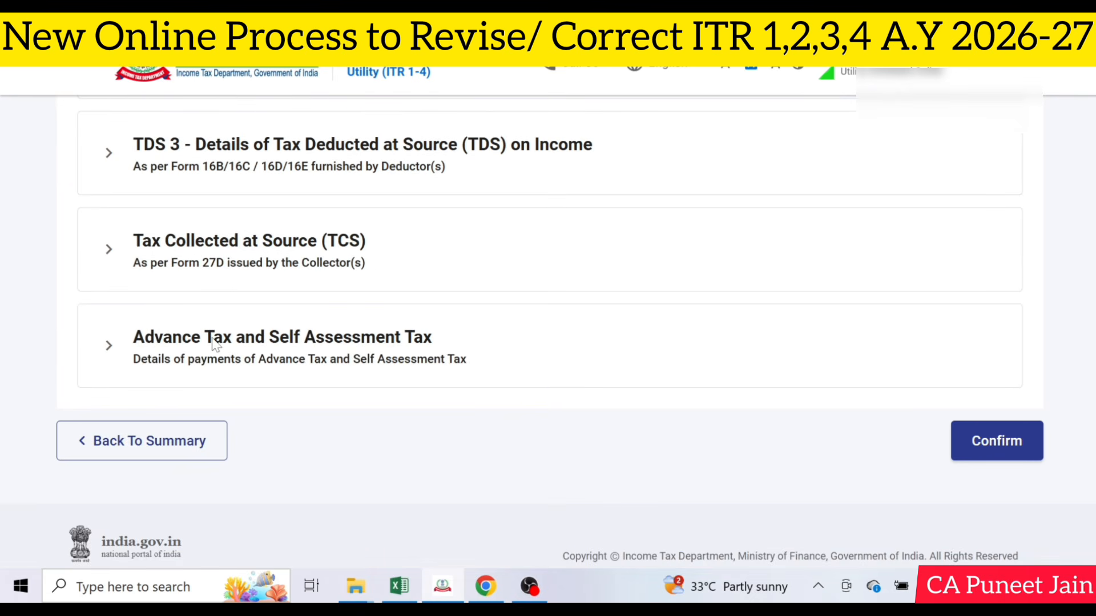
{"action": "left_click", "coordinate": [215, 343]}
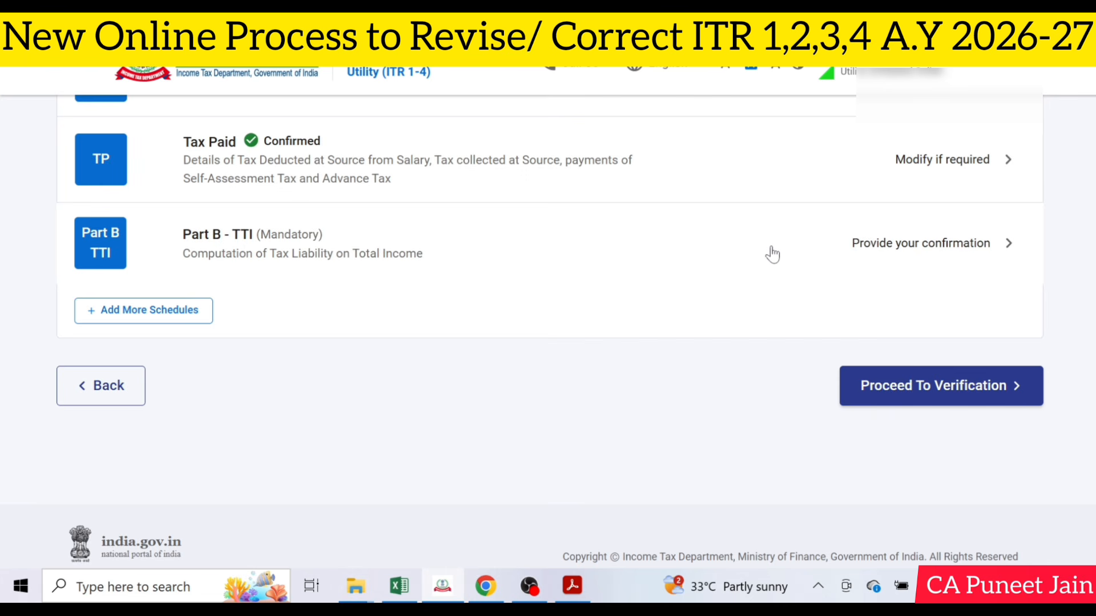
Review and confirm the tax liability computation in Part B - TTI
{"action": "left_click", "coordinate": [683, 234]}
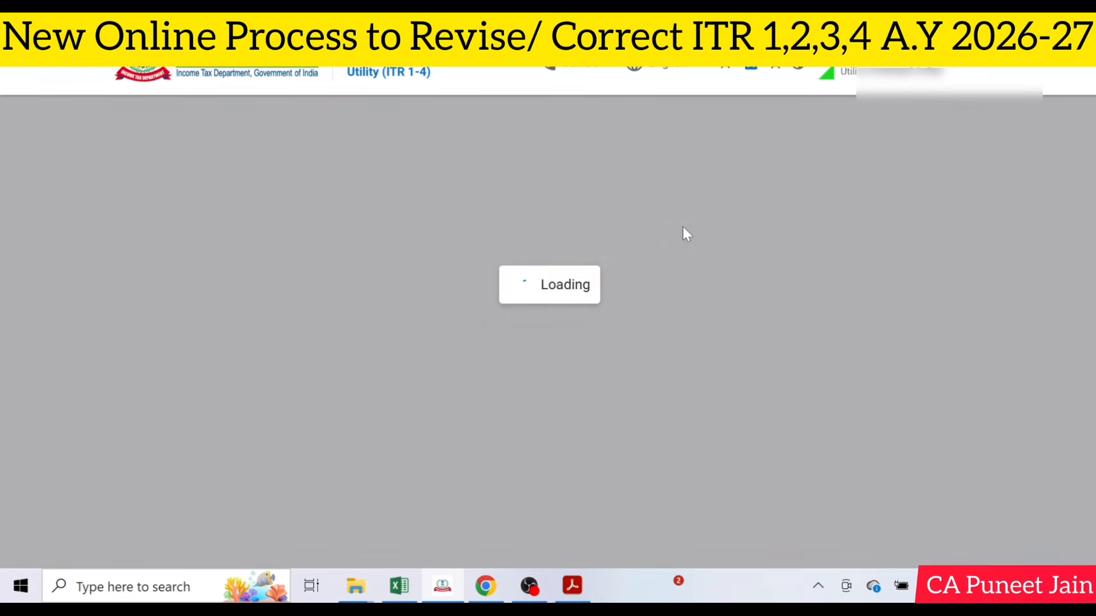
{"action": "scroll", "coordinate": [763, 302], "scroll_direction": "down", "scroll_amount": 15}
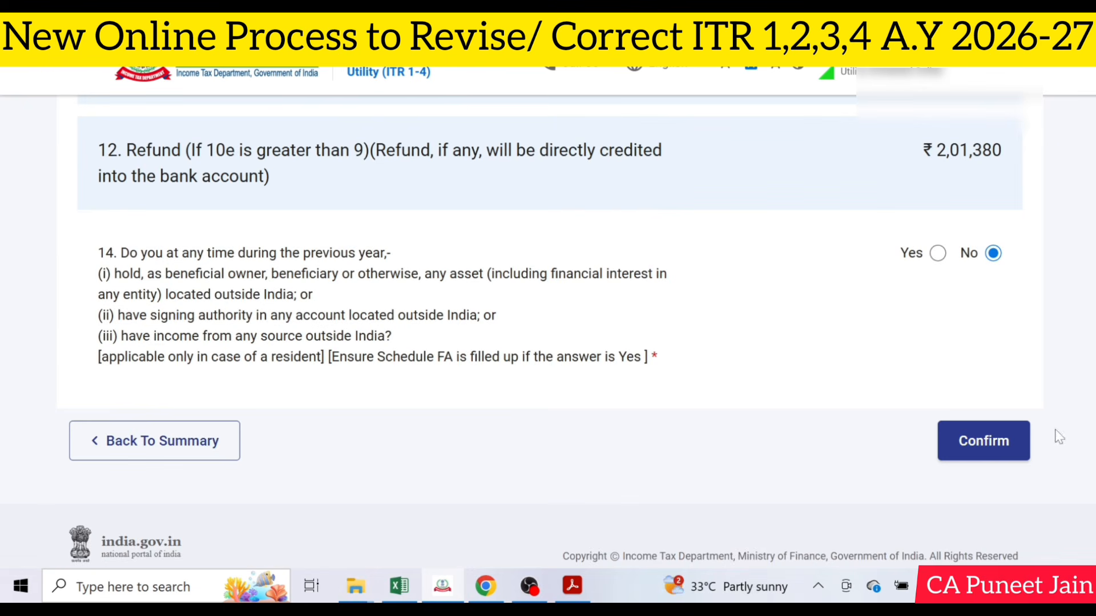
{"action": "left_click", "coordinate": [1003, 443]}
{"action": "scroll", "coordinate": [862, 416], "scroll_direction": "down", "scroll_amount": 20}
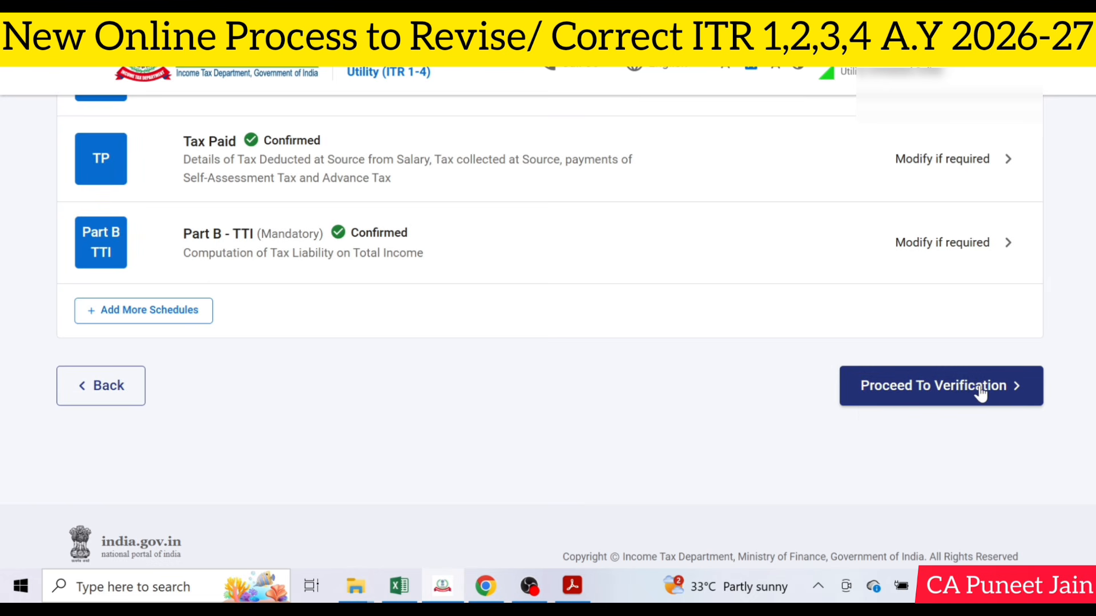
Proceed through the verification page and internal validation to the return preview, and send the previewed return for validation
{"action": "left_click", "coordinate": [980, 393]}
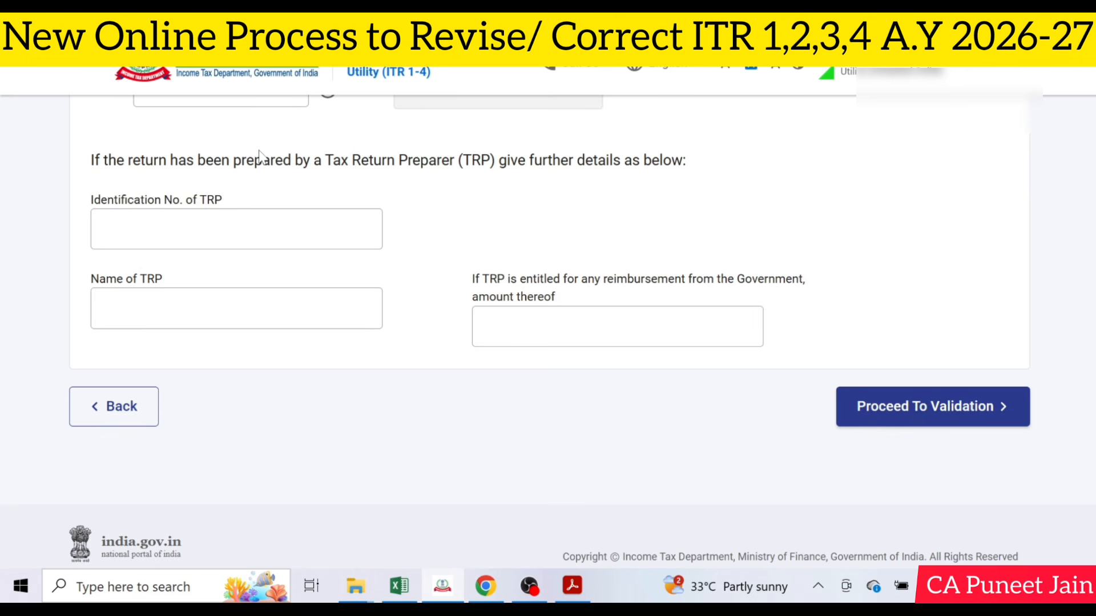
{"action": "left_click", "coordinate": [930, 406]}
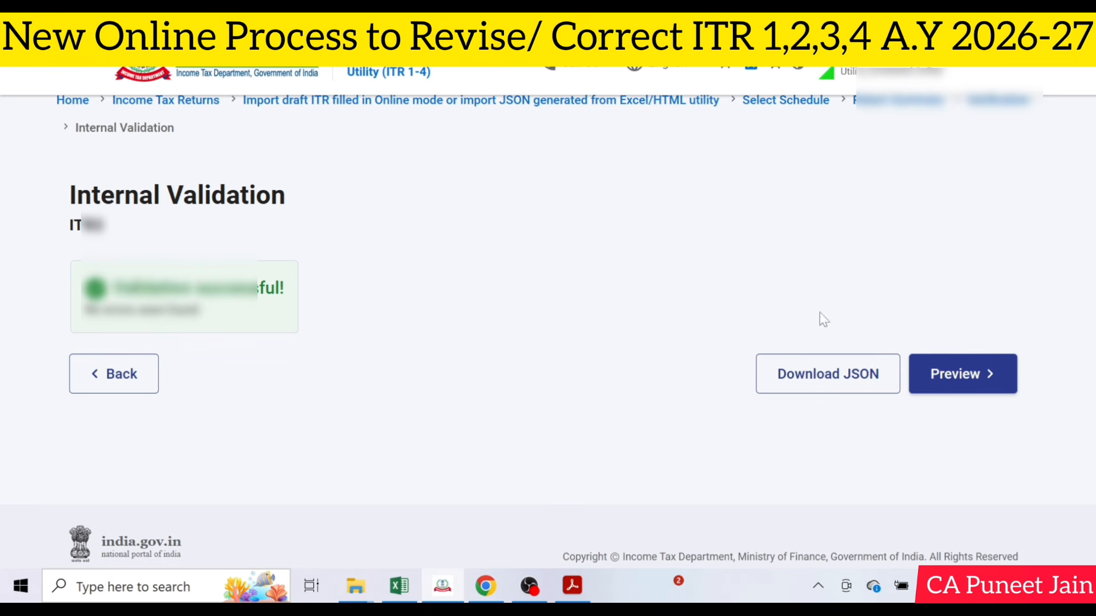
{"action": "left_click", "coordinate": [966, 381]}
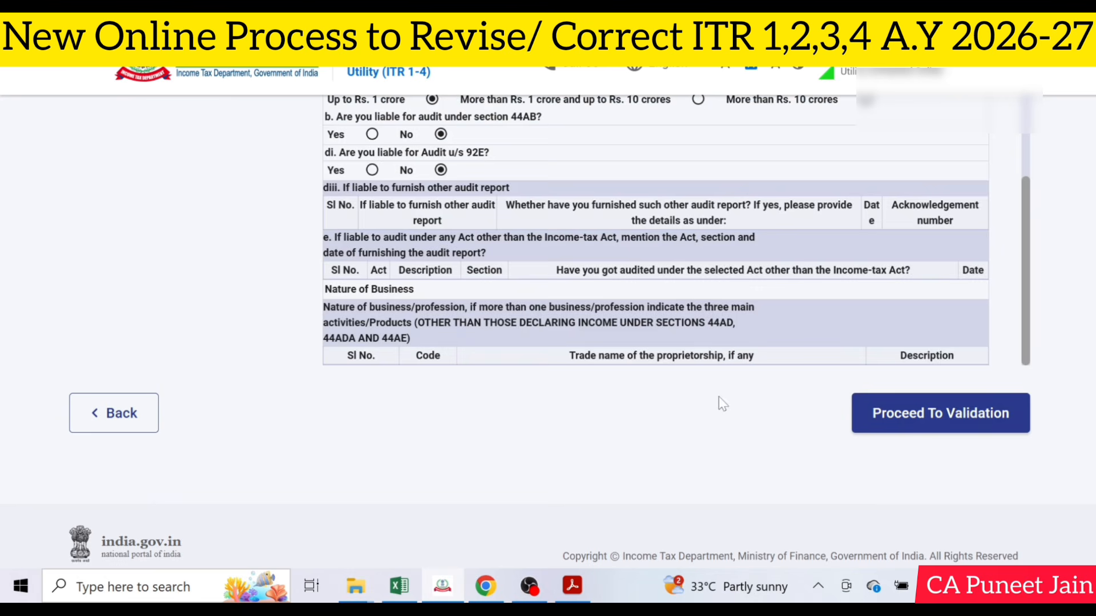
{"action": "left_click", "coordinate": [985, 429]}
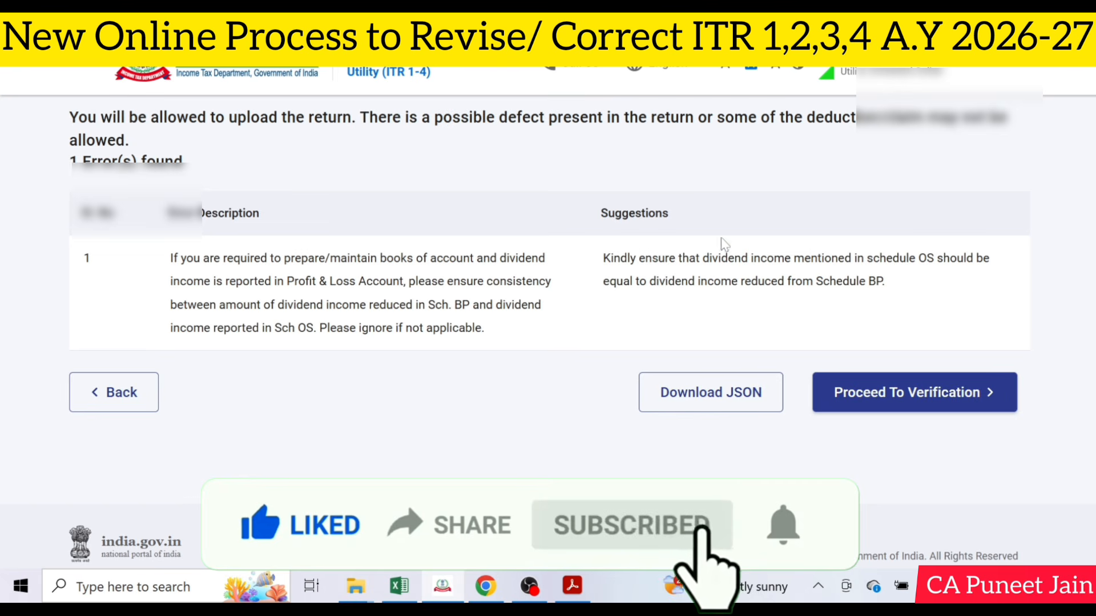
Proceed to completing the verification and choose the instant E-Verify Now method
{"action": "left_click", "coordinate": [924, 400]}
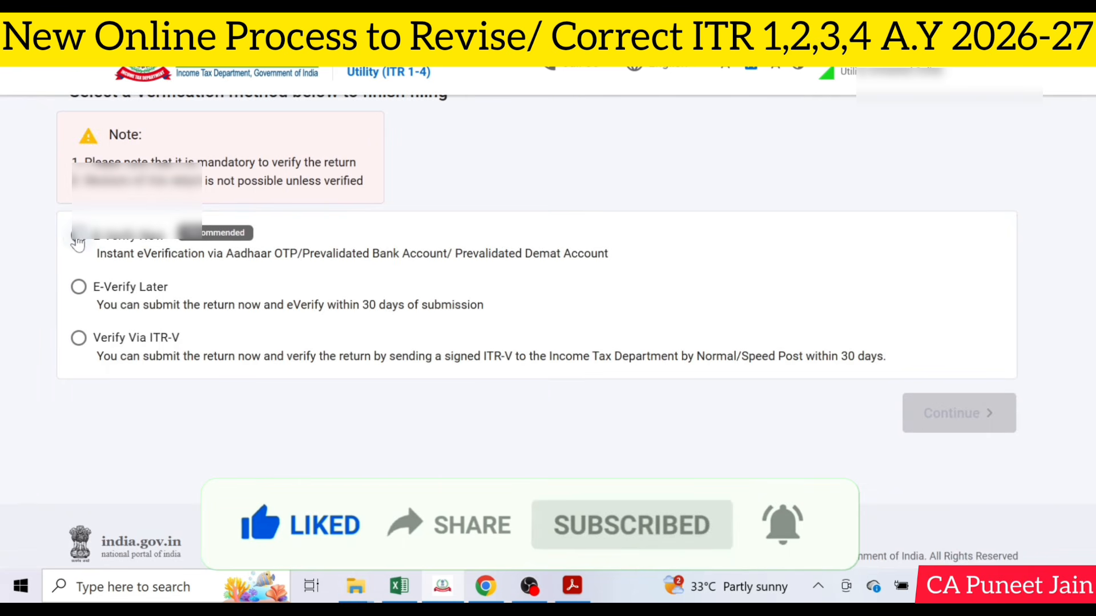
{"action": "left_click", "coordinate": [78, 239]}
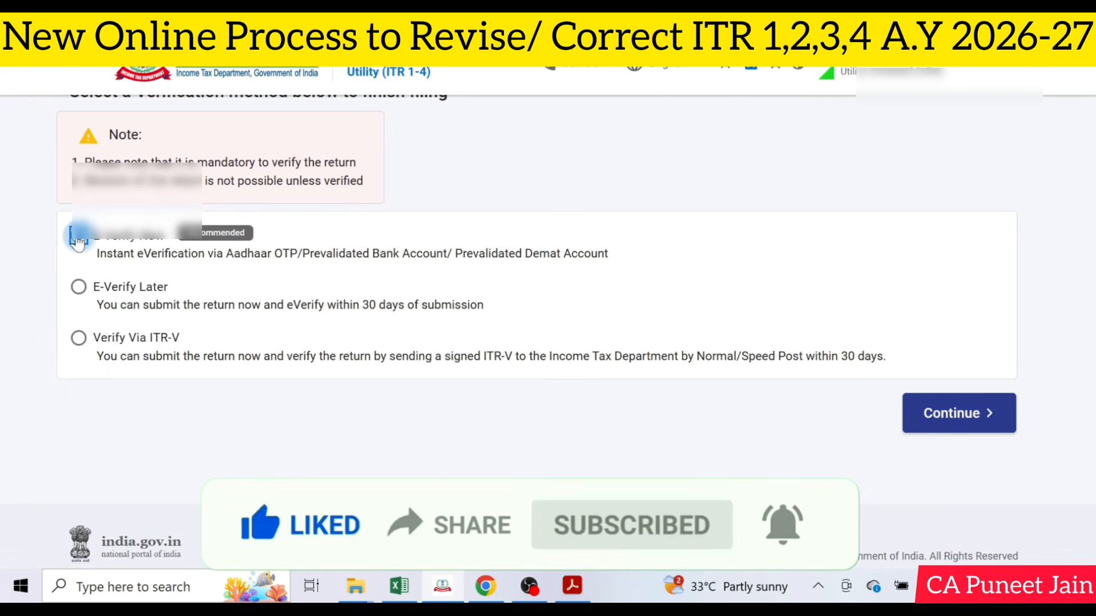
{"action": "left_click", "coordinate": [986, 415]}
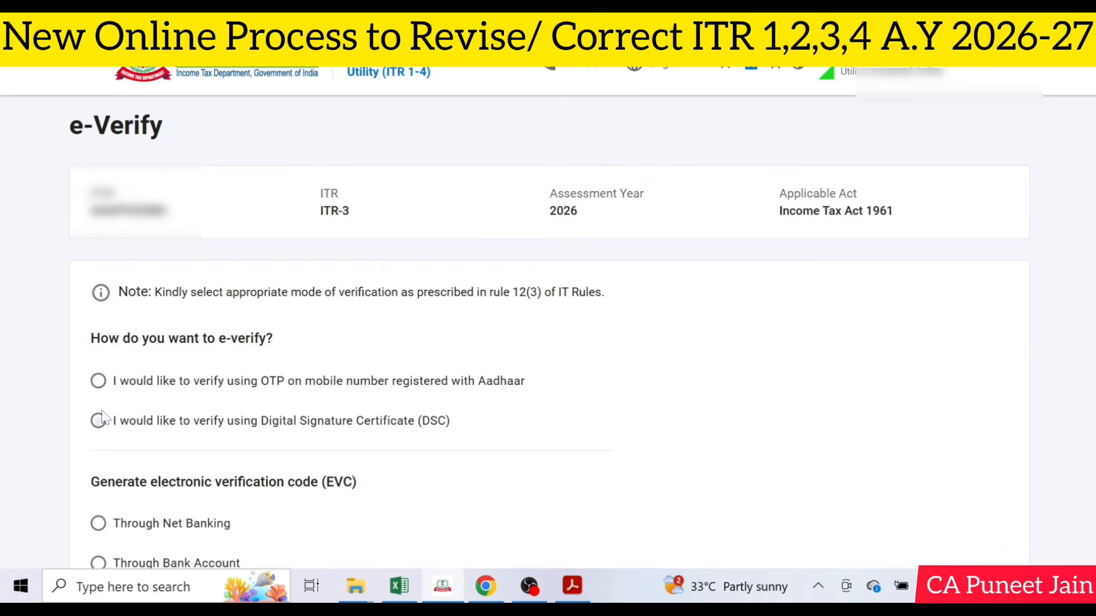
E-verify by OTP on the Aadhaar-registered mobile: agree to validate the Aadhaar details, generate the OTP and enter it
{"action": "left_click", "coordinate": [98, 381]}
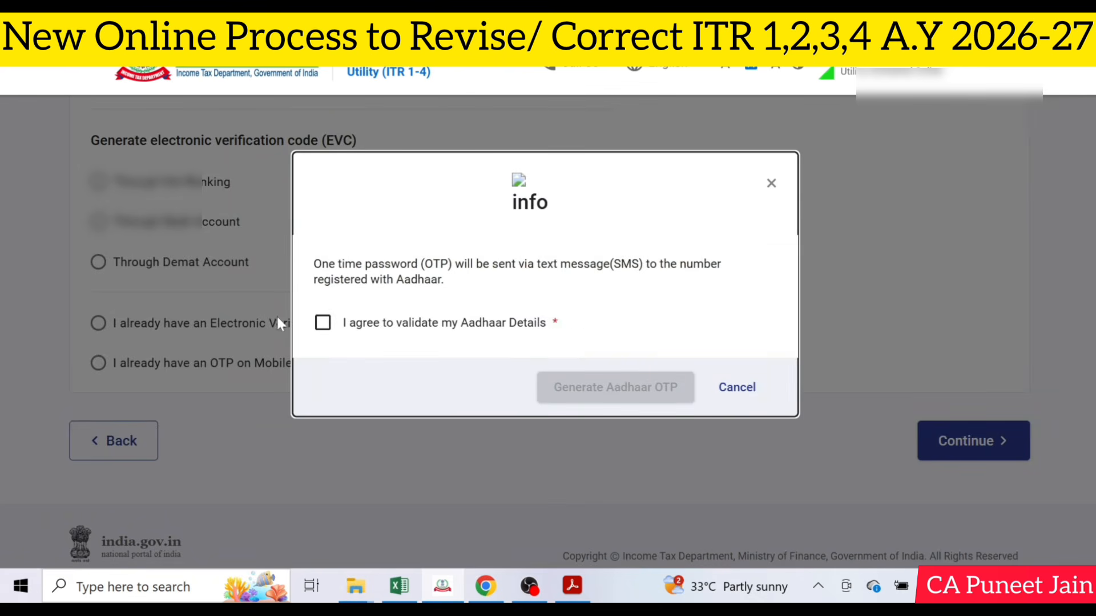
{"action": "left_click", "coordinate": [323, 323]}
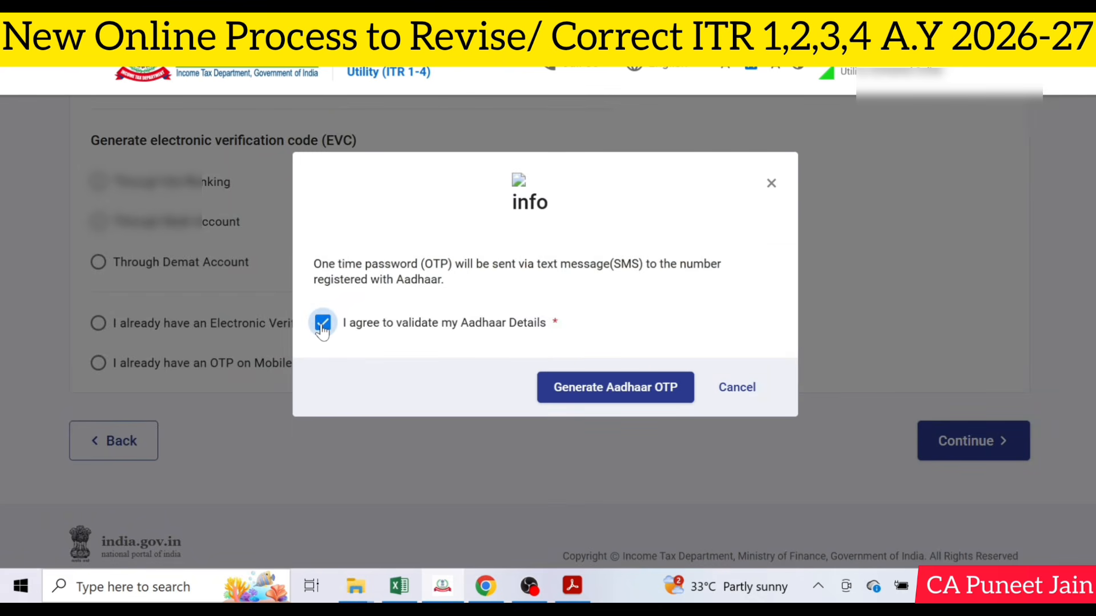
{"action": "left_click", "coordinate": [615, 391]}
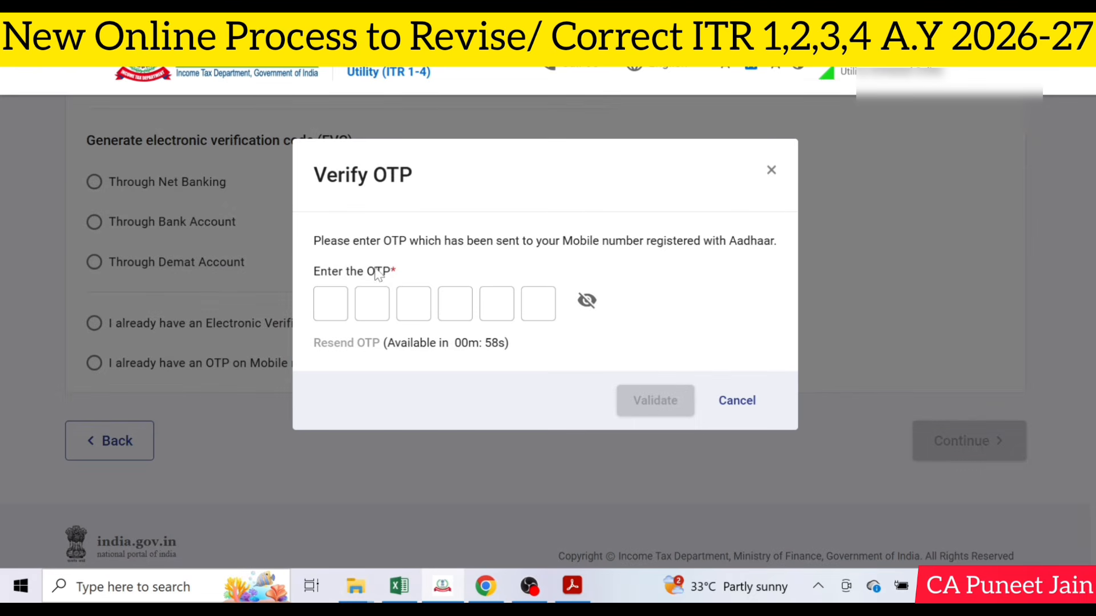
{"action": "left_click", "coordinate": [330, 304]}
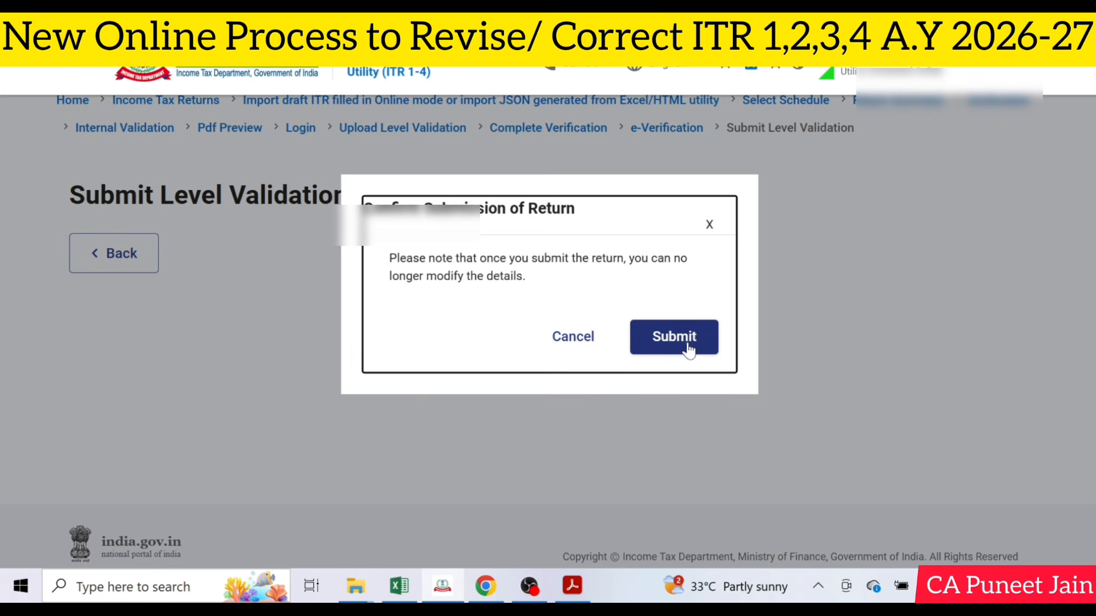
Submit the revised return and proceed from Submit Level Validation to the filing confirmation
{"action": "left_click", "coordinate": [687, 347]}
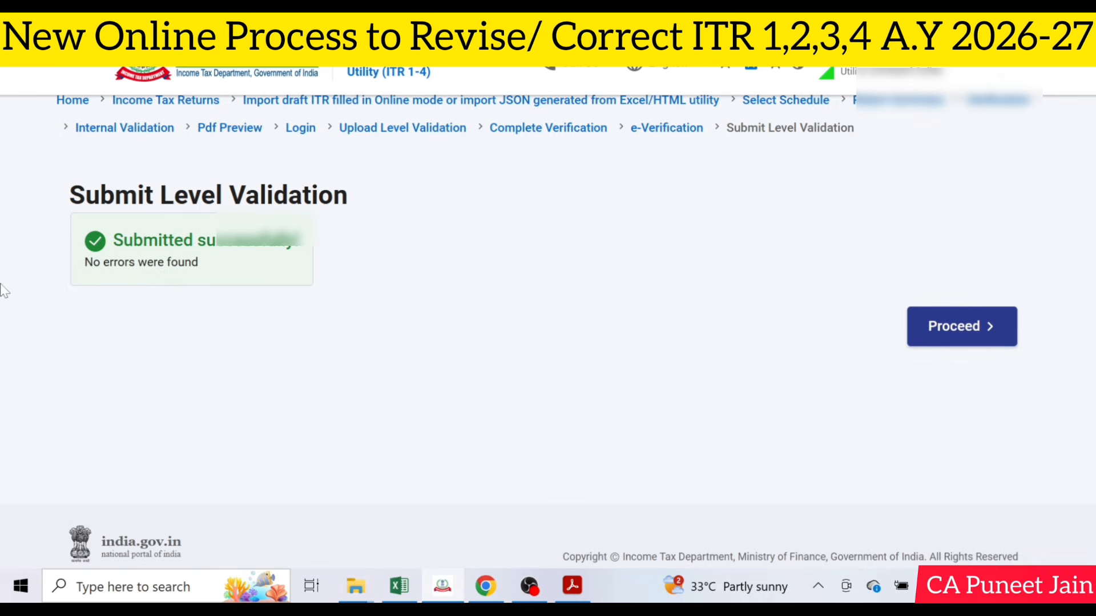
{"action": "left_click", "coordinate": [982, 334]}
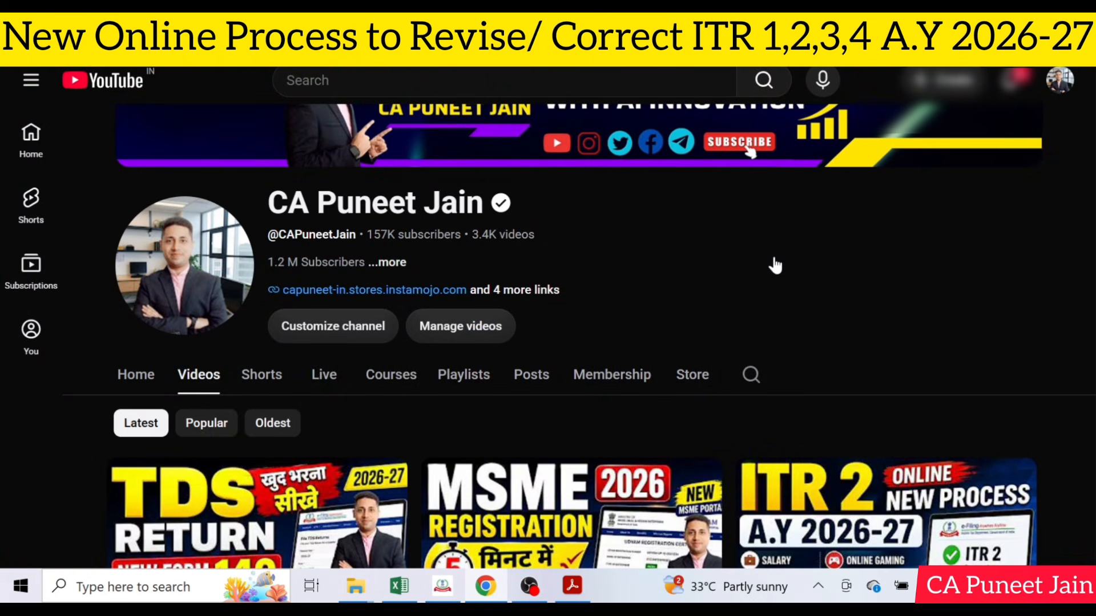
{"action": "scroll", "coordinate": [775, 266], "scroll_direction": "down", "scroll_amount": 4}
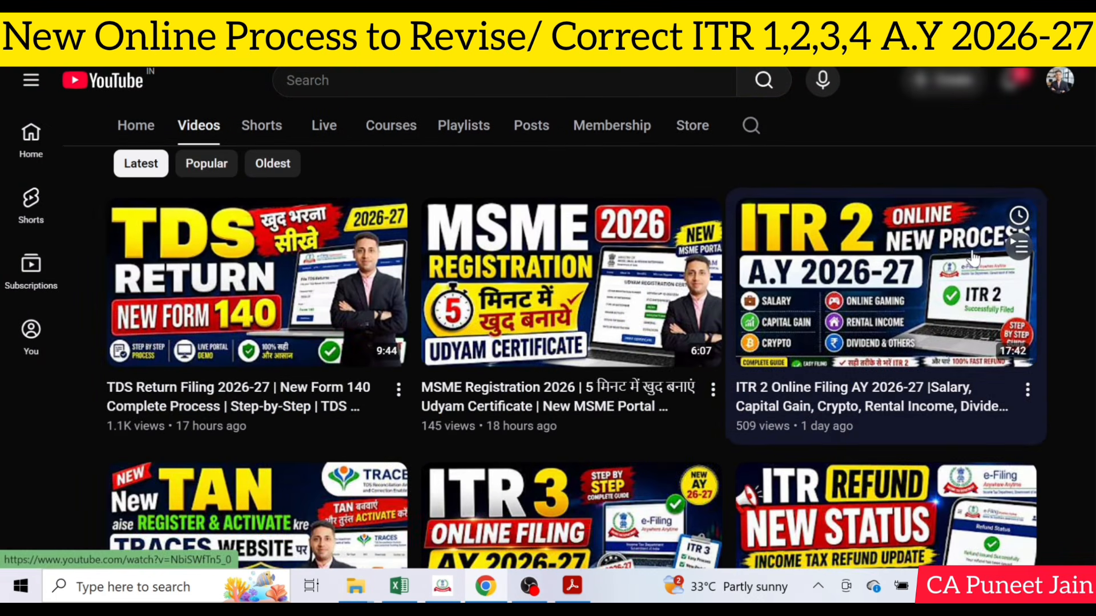
{"action": "scroll", "coordinate": [519, 360], "scroll_direction": "down", "scroll_amount": 3}
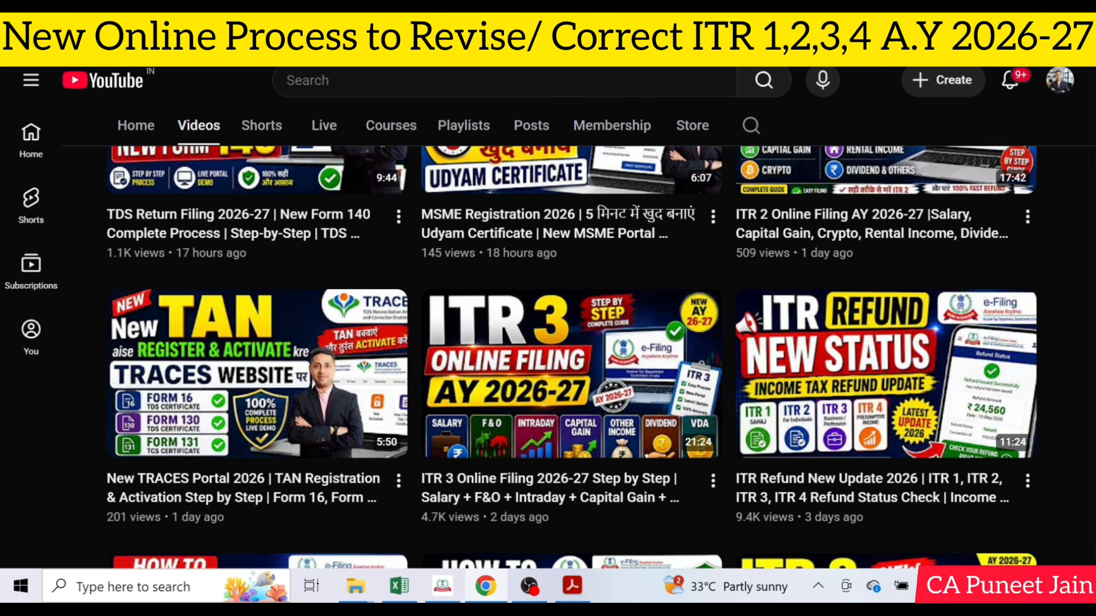
{"action": "scroll", "coordinate": [572, 358], "scroll_direction": "down", "scroll_amount": 3}
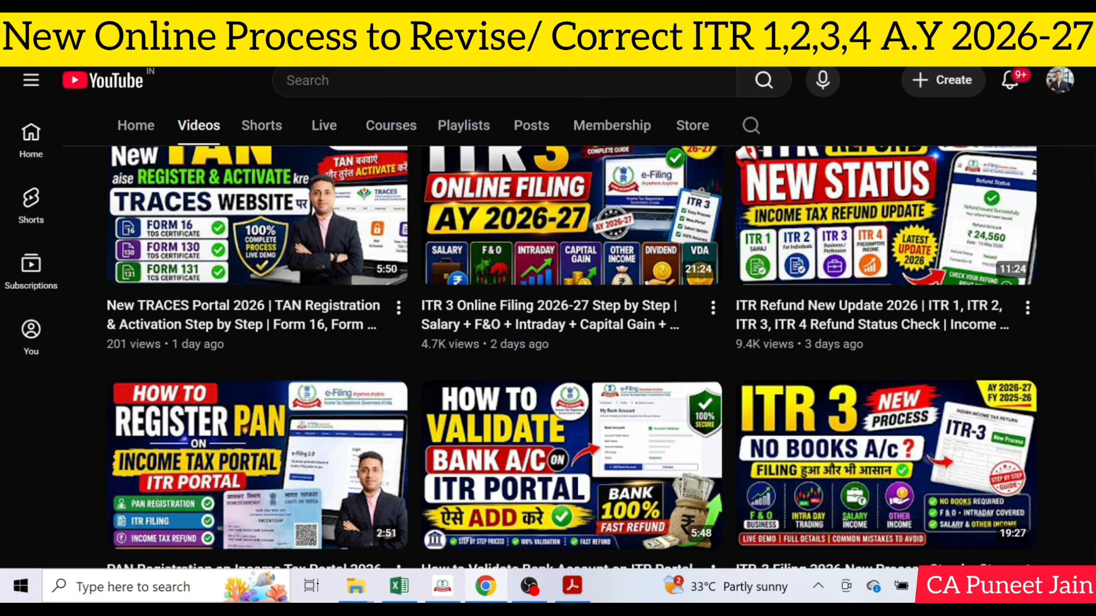
{"action": "scroll", "coordinate": [572, 348], "scroll_direction": "down", "scroll_amount": 4}
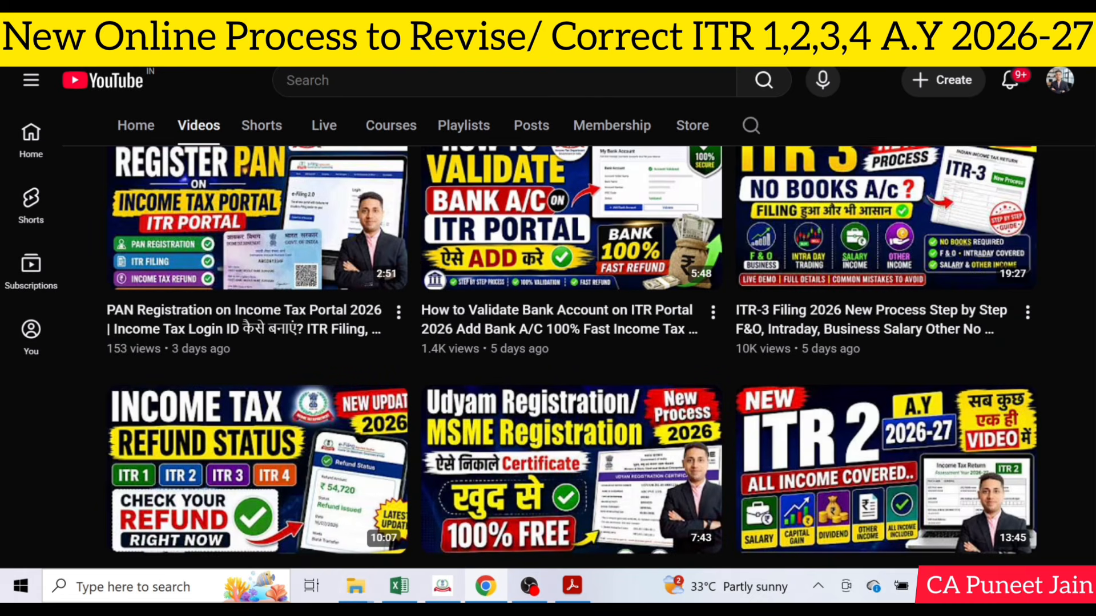
{"action": "scroll", "coordinate": [572, 371], "scroll_direction": "down", "scroll_amount": 3}
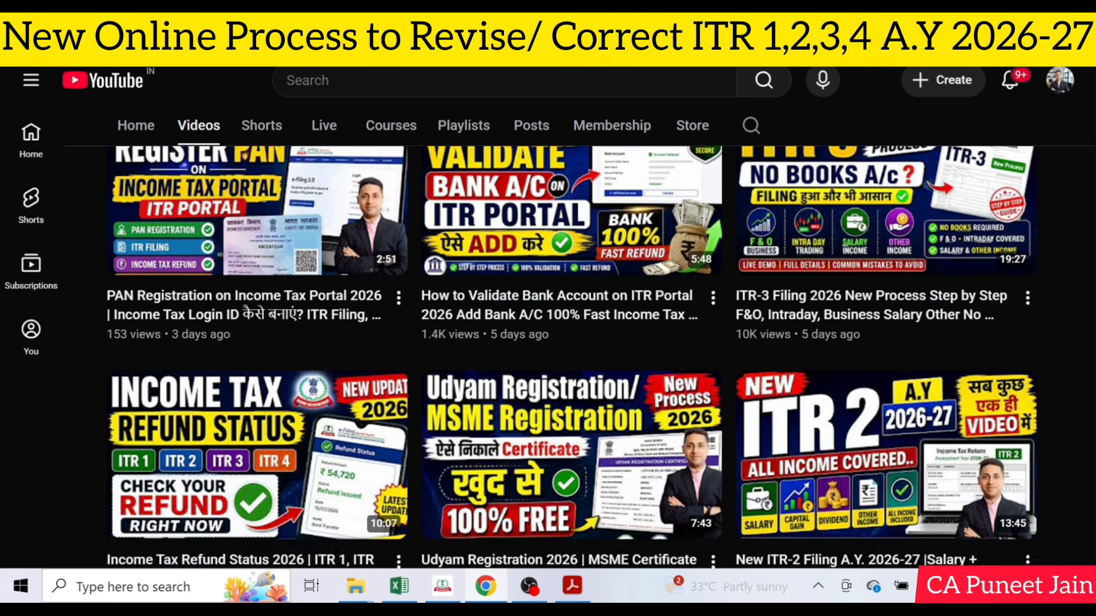